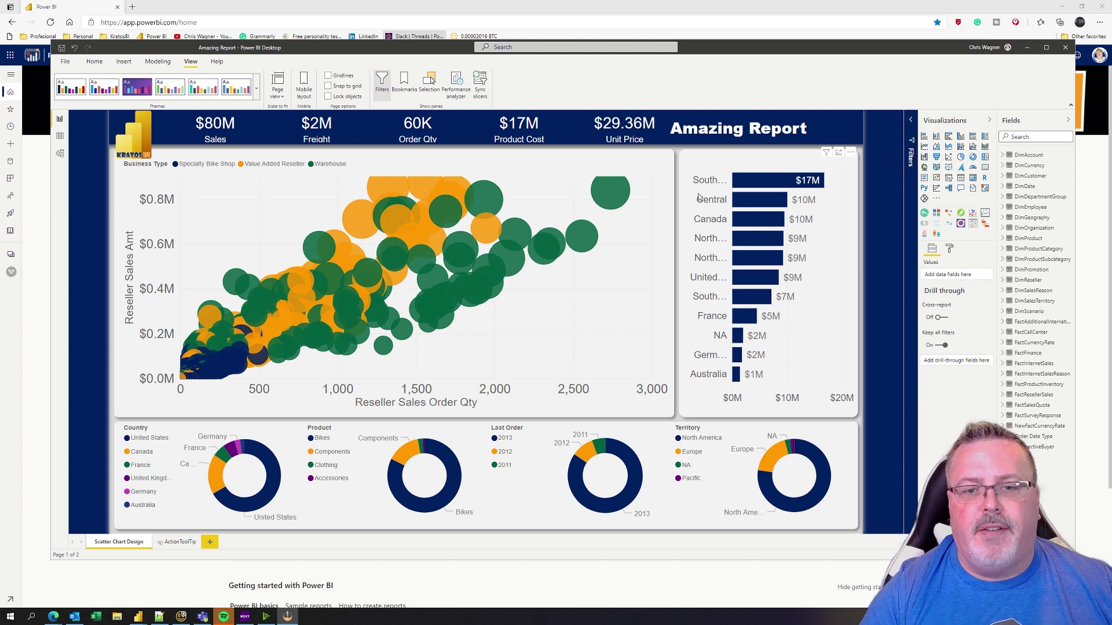
- Examine the table relationships in the report's data model, dismissing the upgrade notice, and return to the report canvas
mouse_move(577, 240)
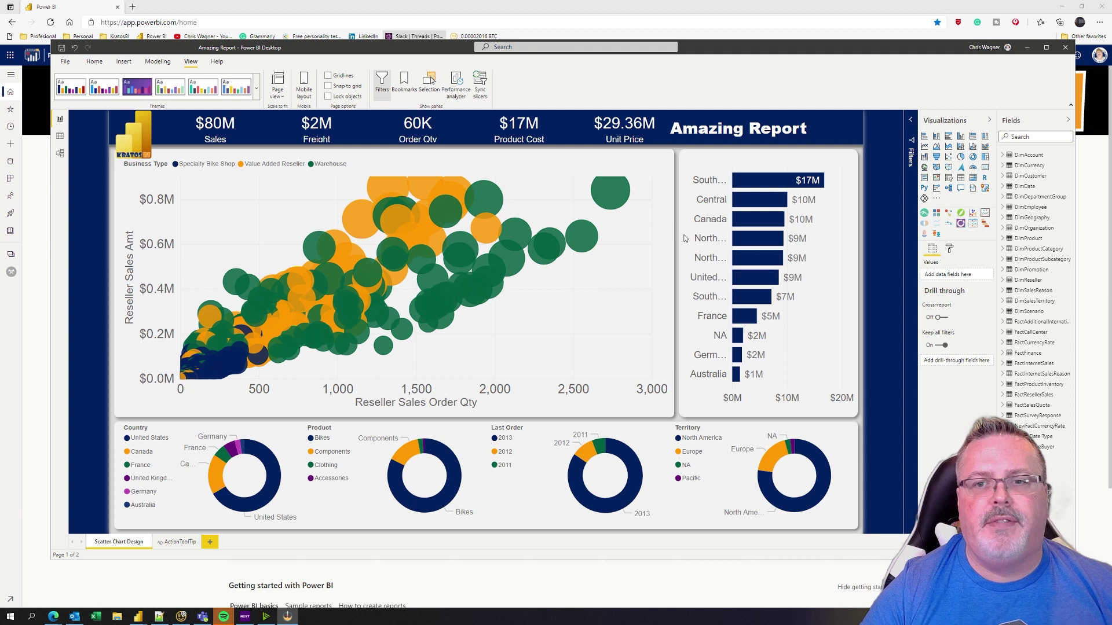
click(60, 153)
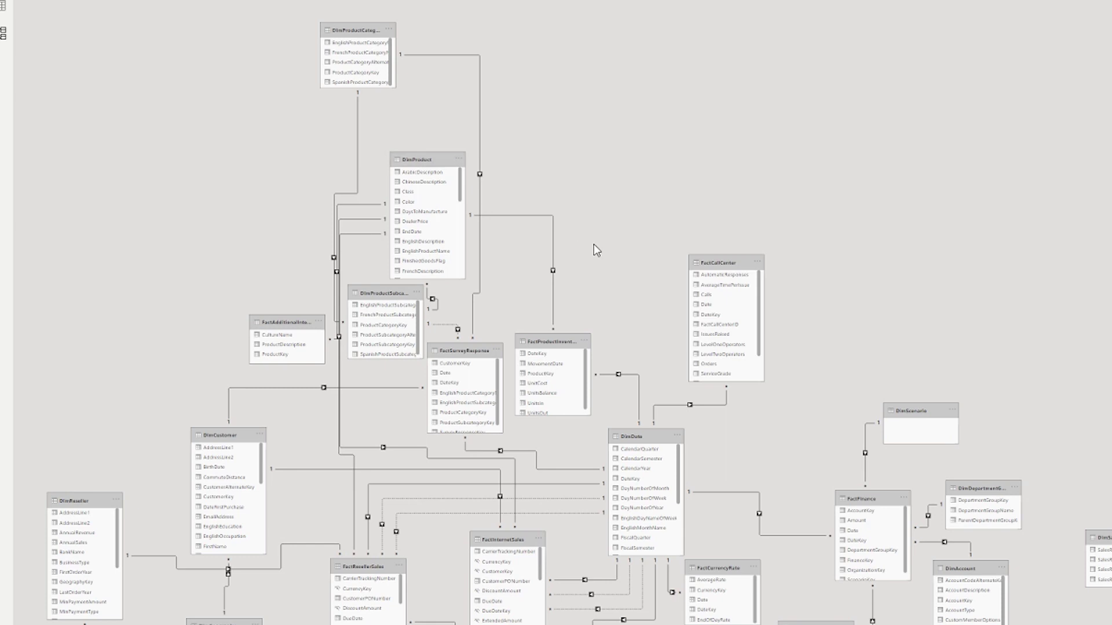
scroll(595, 250, down, 5)
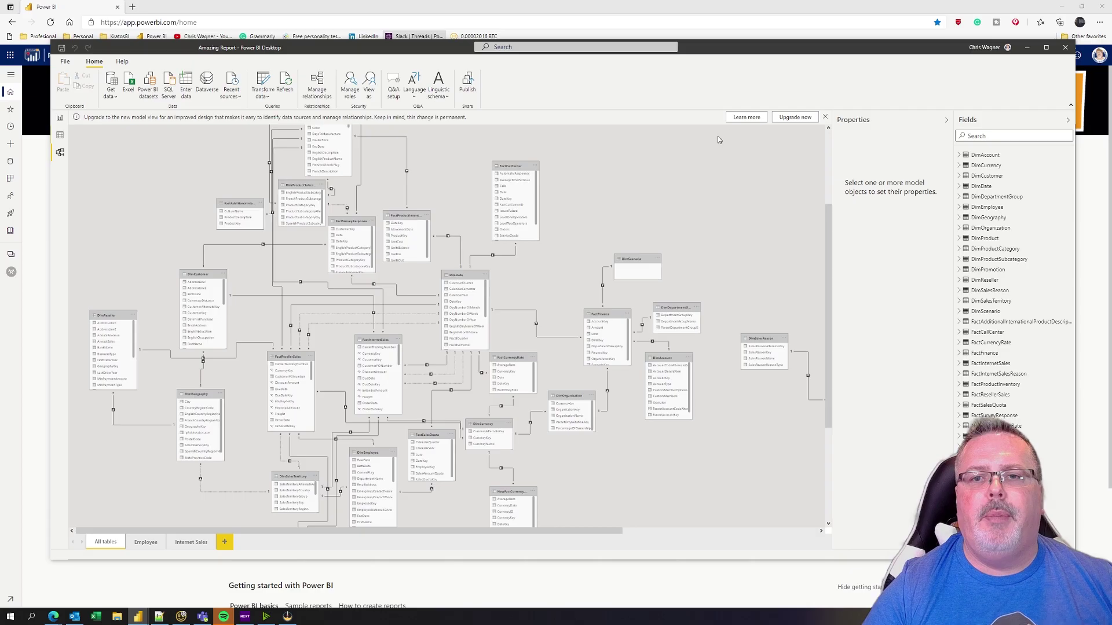
click(825, 117)
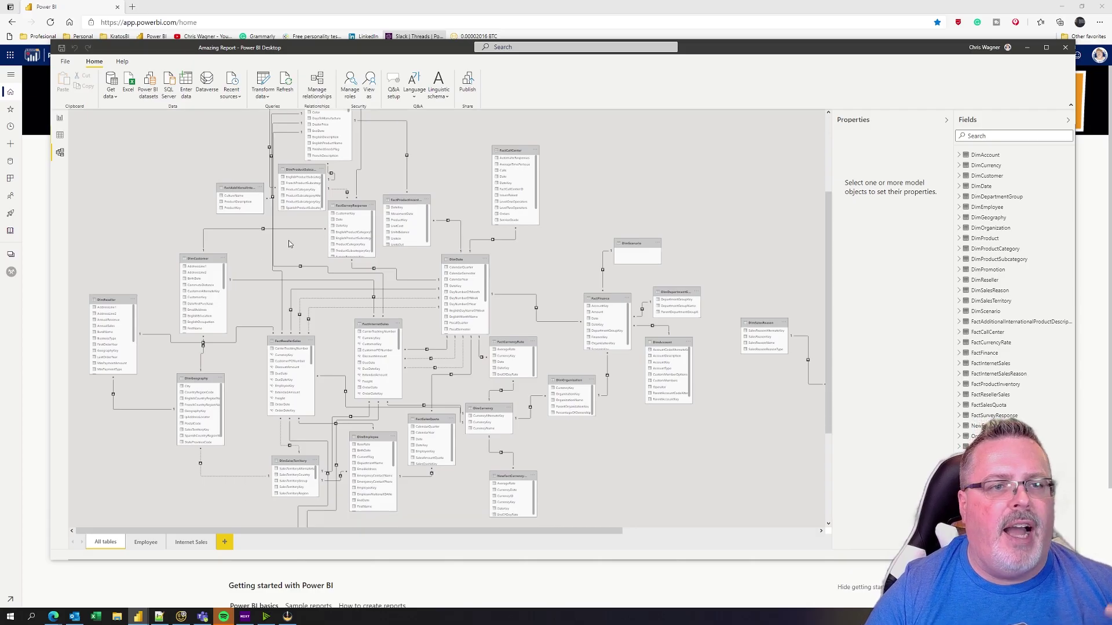
scroll(264, 253, down, 5)
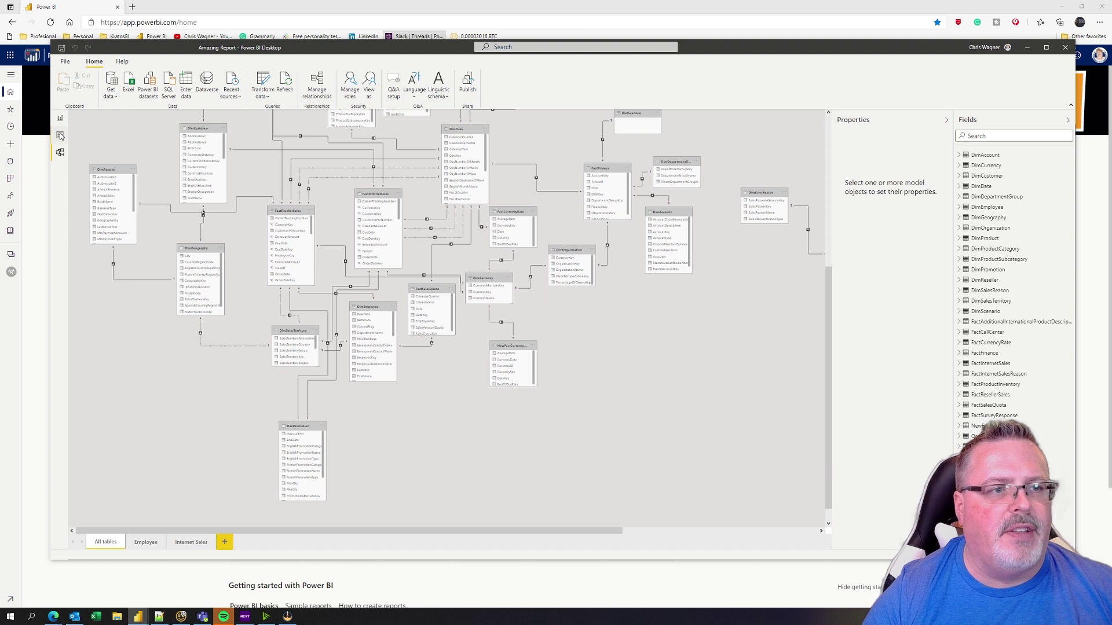
click(59, 119)
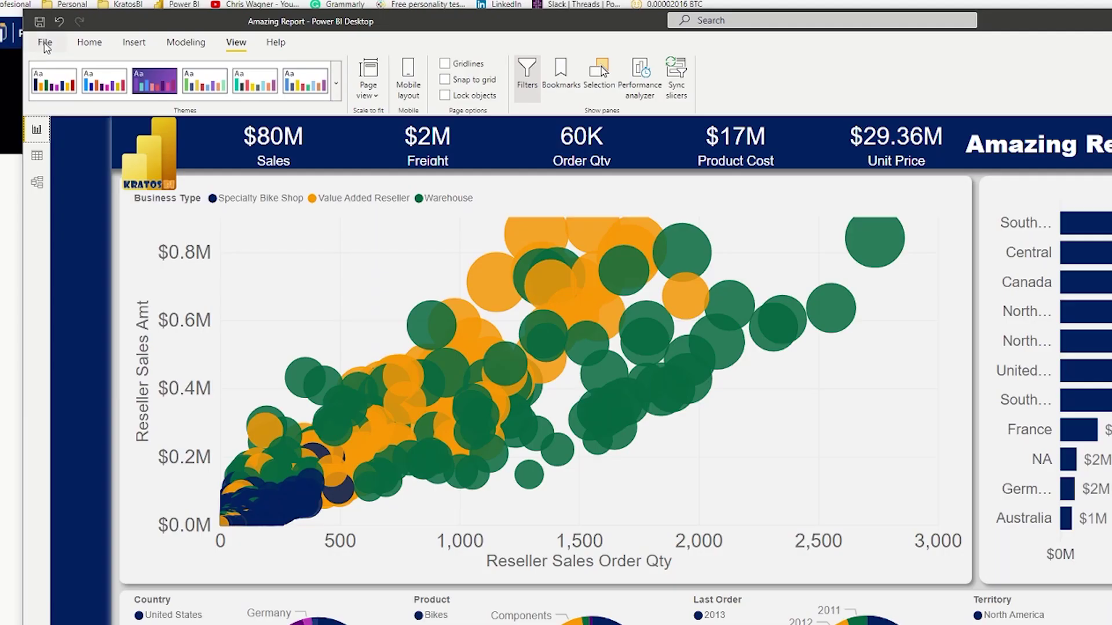
- Save a copy of the report as Amazing Dataset in the Power BI Reports folder
click(65, 61)
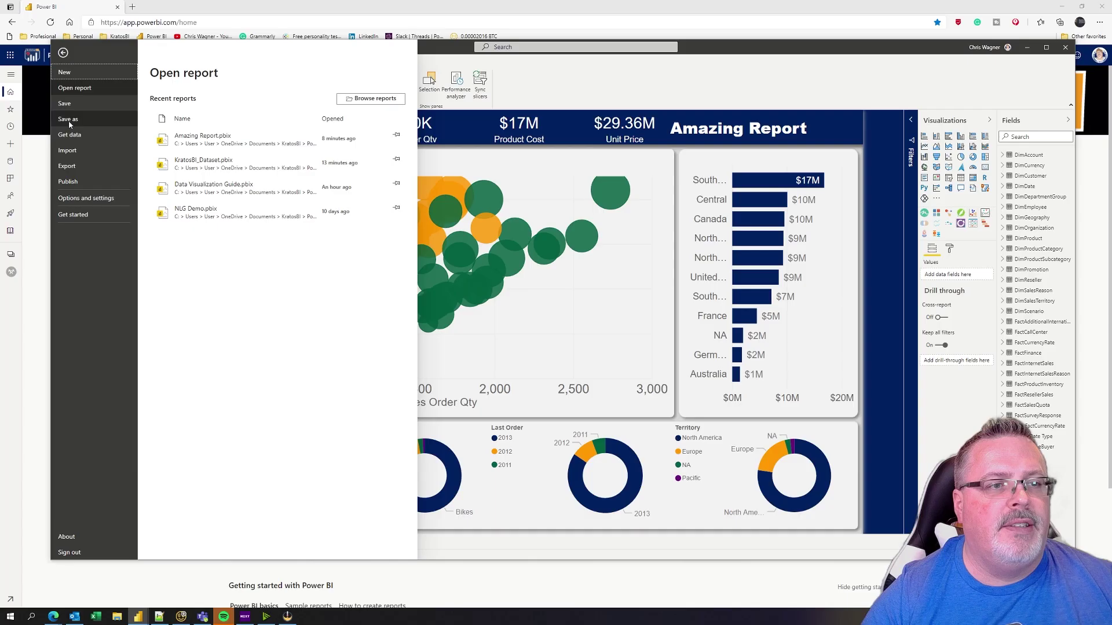
click(50, 130)
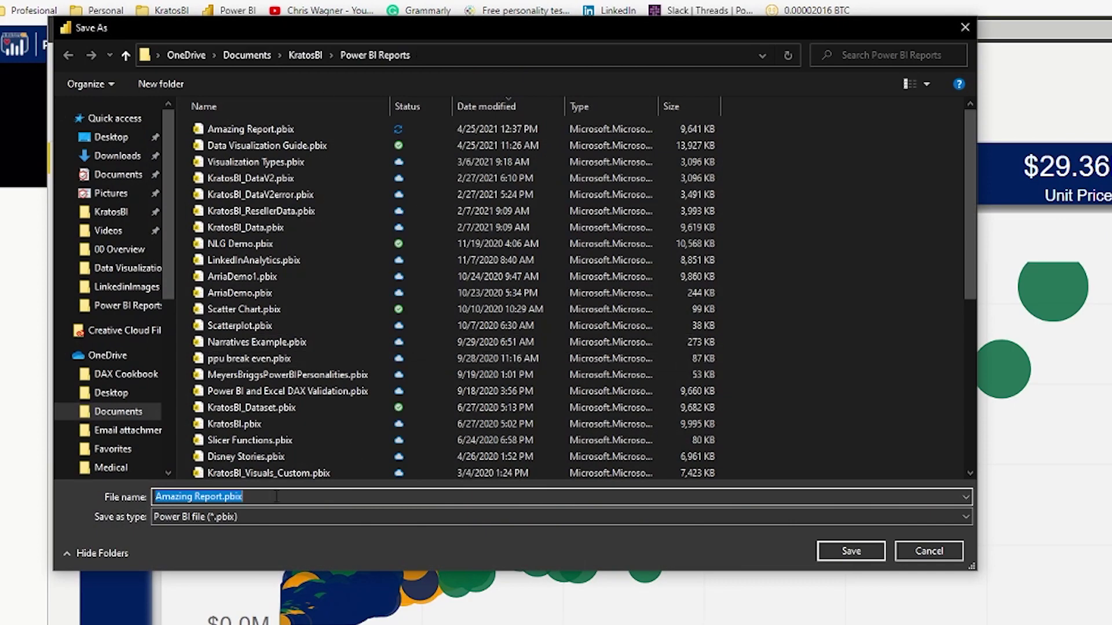
click(195, 497)
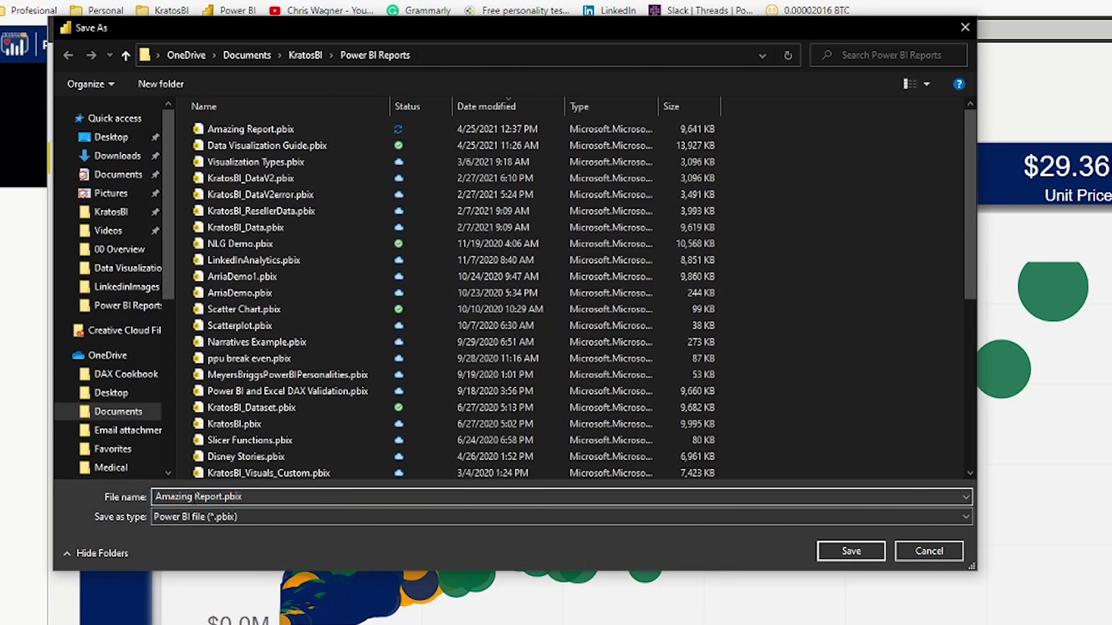
drag(195, 497, 223, 497)
text(Dataset)
click(851, 551)
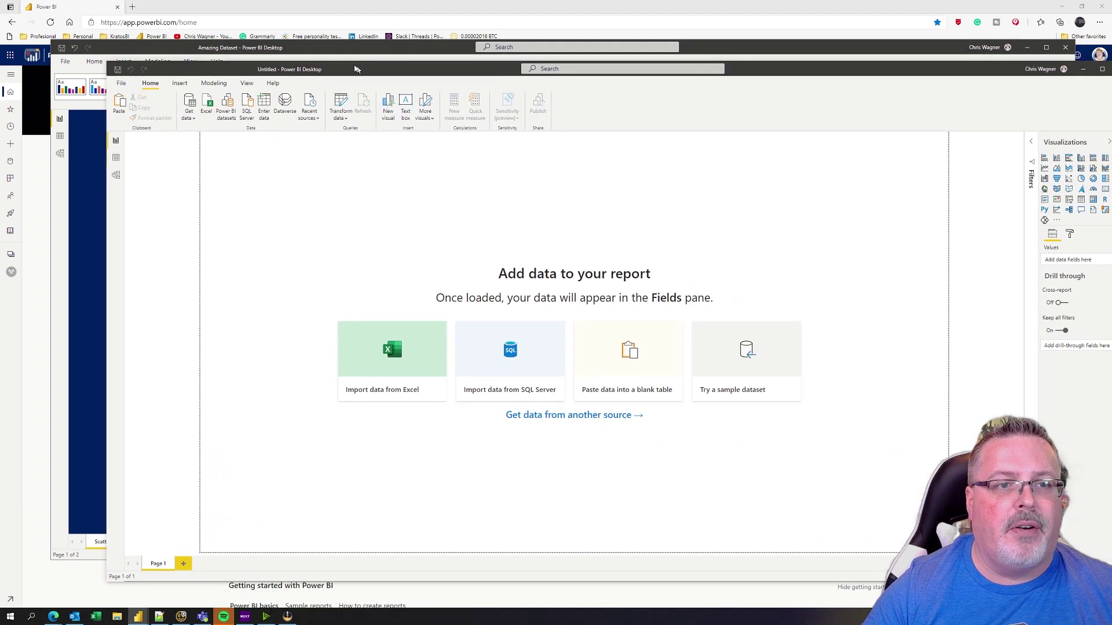
- Open Amazing Report.pbix in the blank second window, dismiss the R installation notice, and move that window out of the way
double_click(355, 69)
click(85, 61)
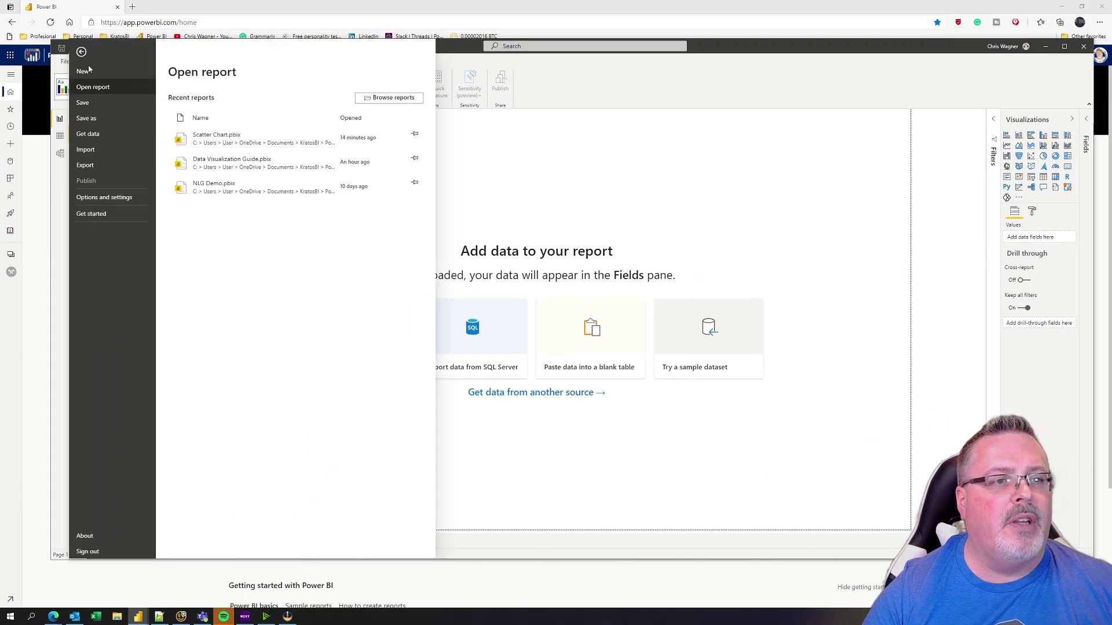
click(100, 90)
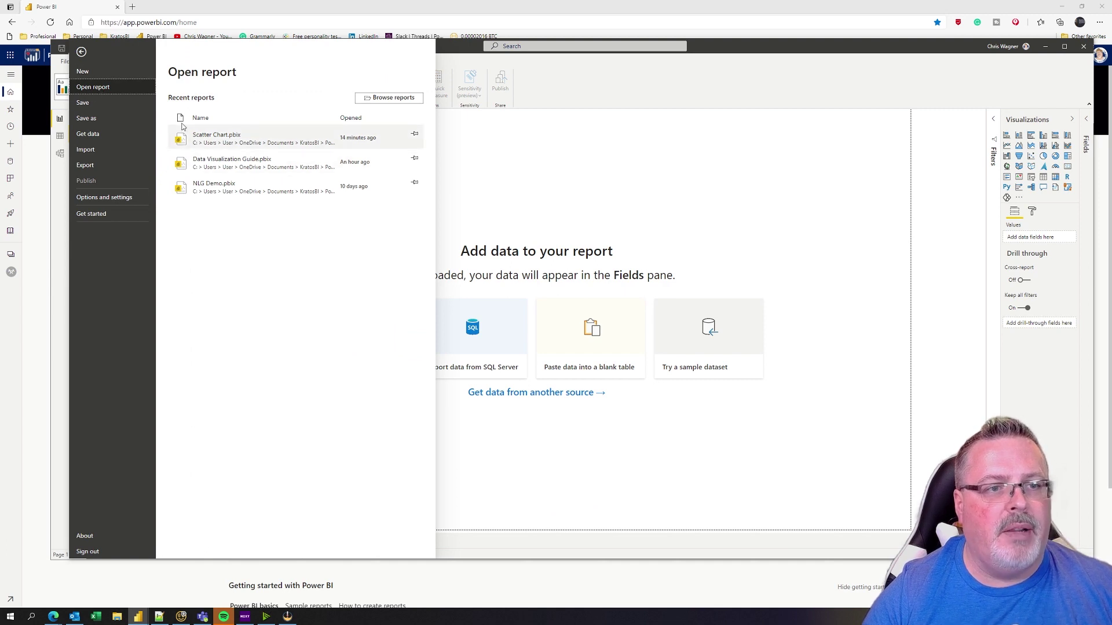
click(384, 98)
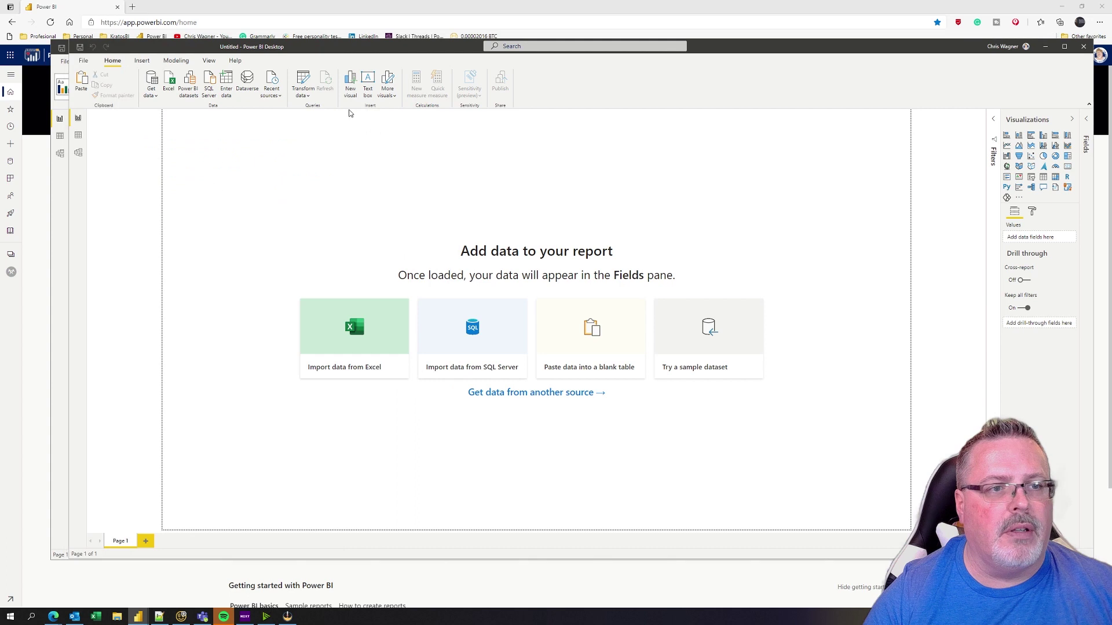
click(208, 111)
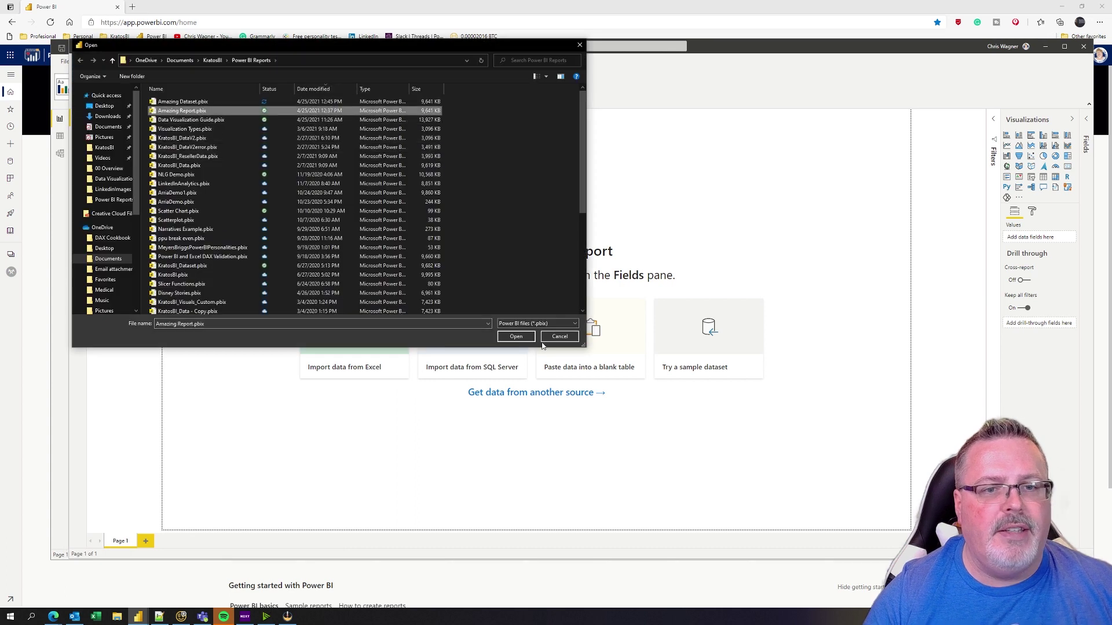
click(516, 337)
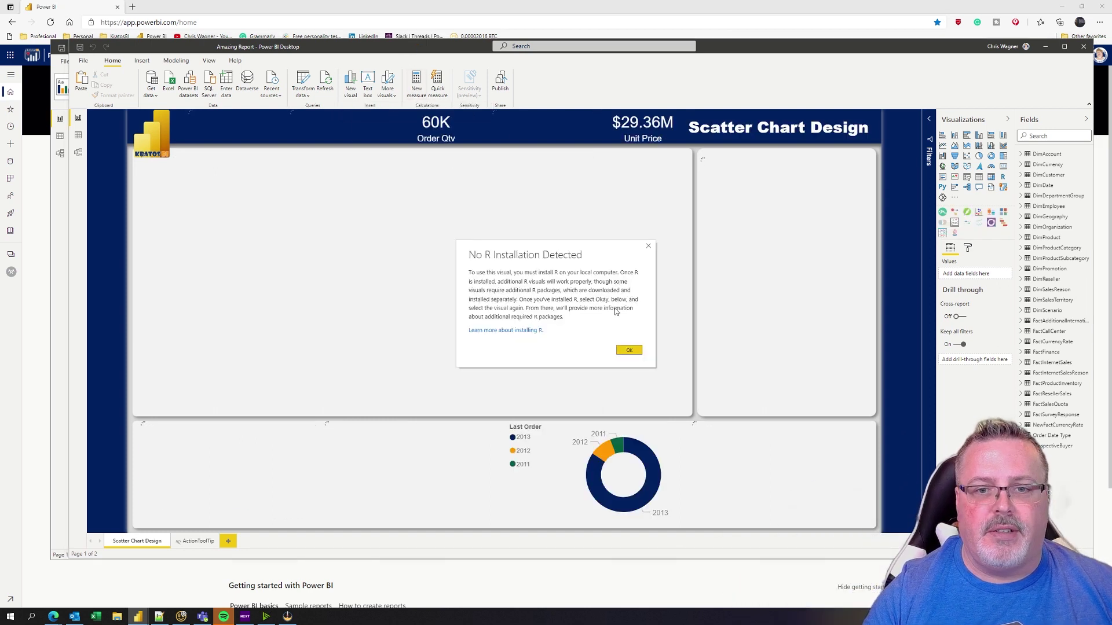
click(629, 350)
drag(393, 57, 495, 173)
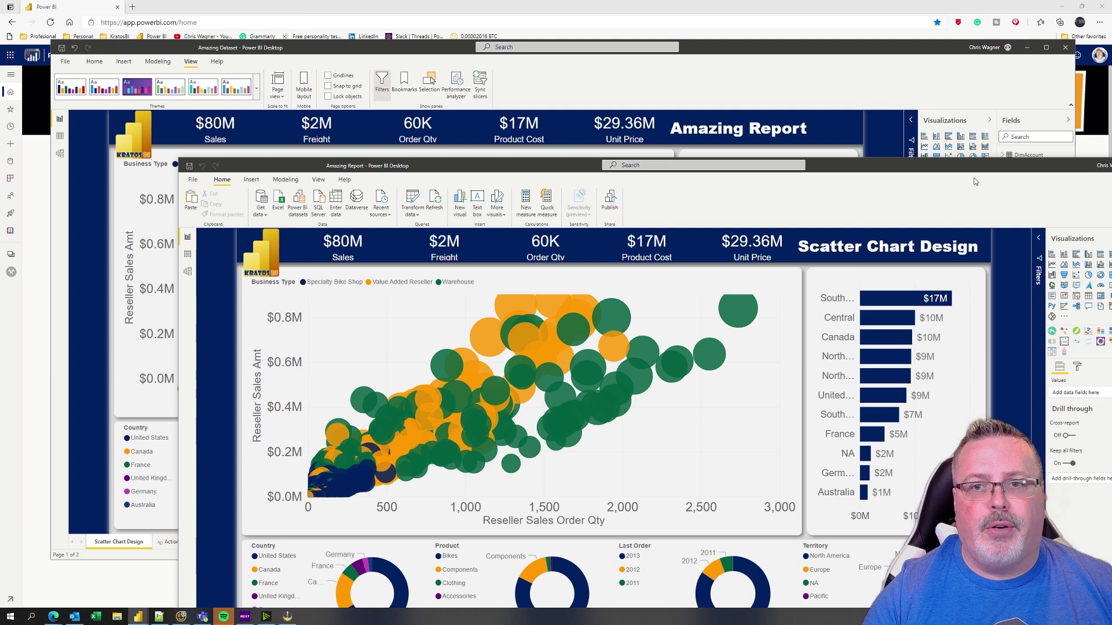
drag(968, 174, 1, 35)
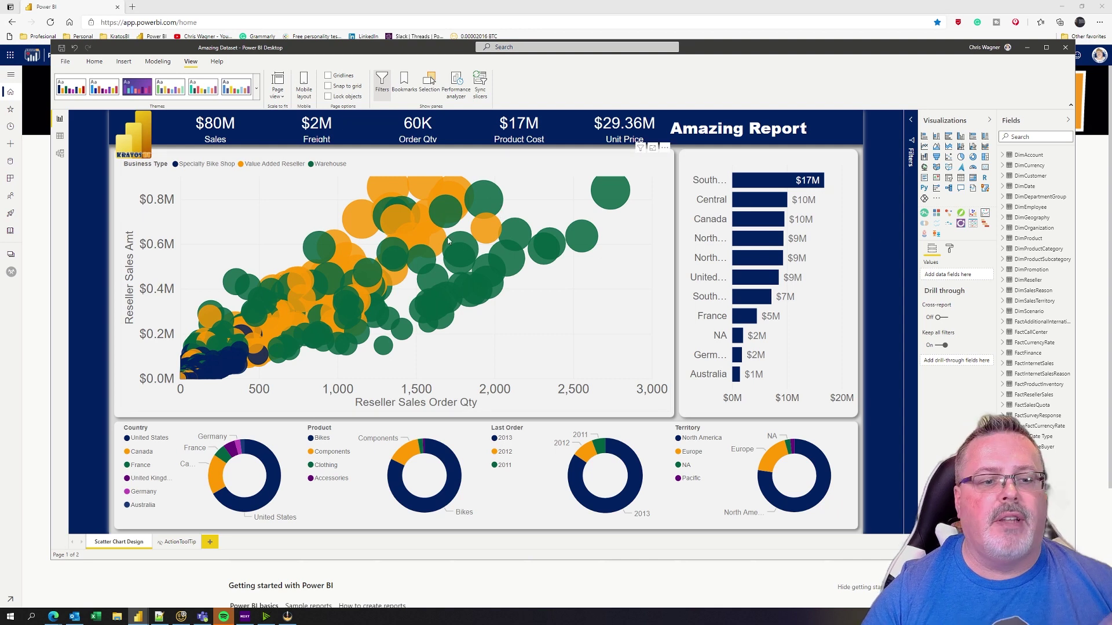
- Add a new page to the Amazing Dataset file and set its page background to black
click(210, 542)
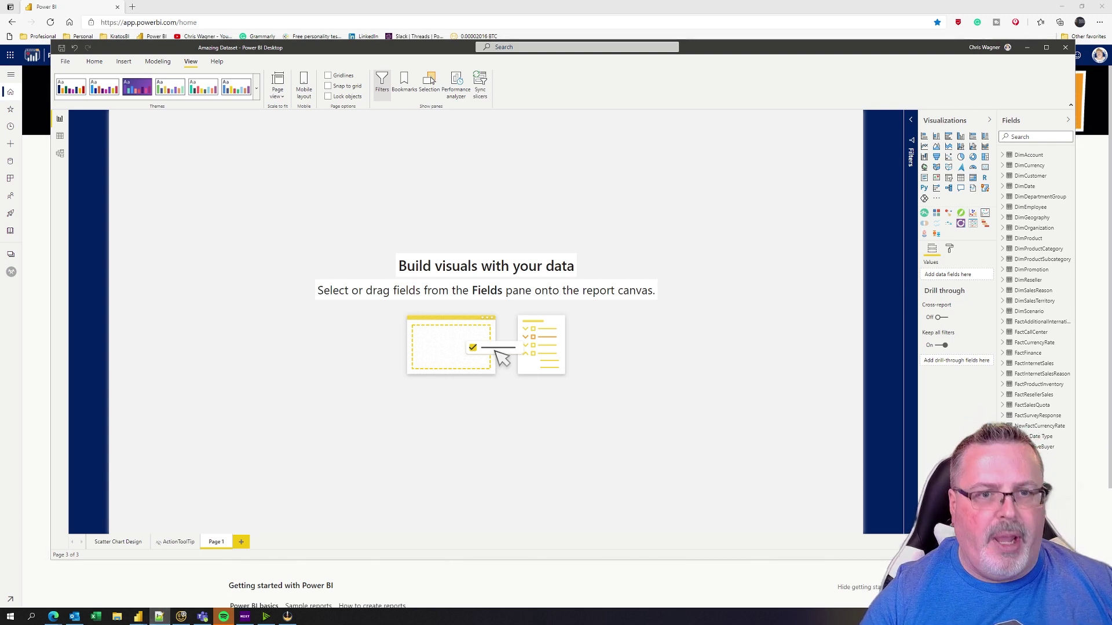
click(948, 249)
click(964, 318)
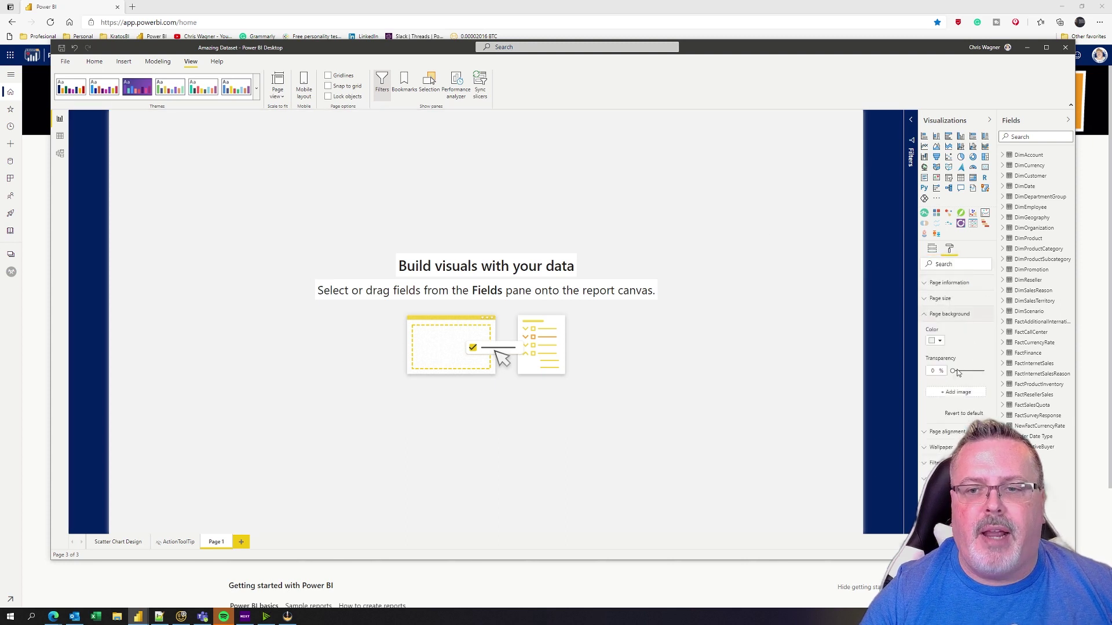
click(937, 341)
click(953, 359)
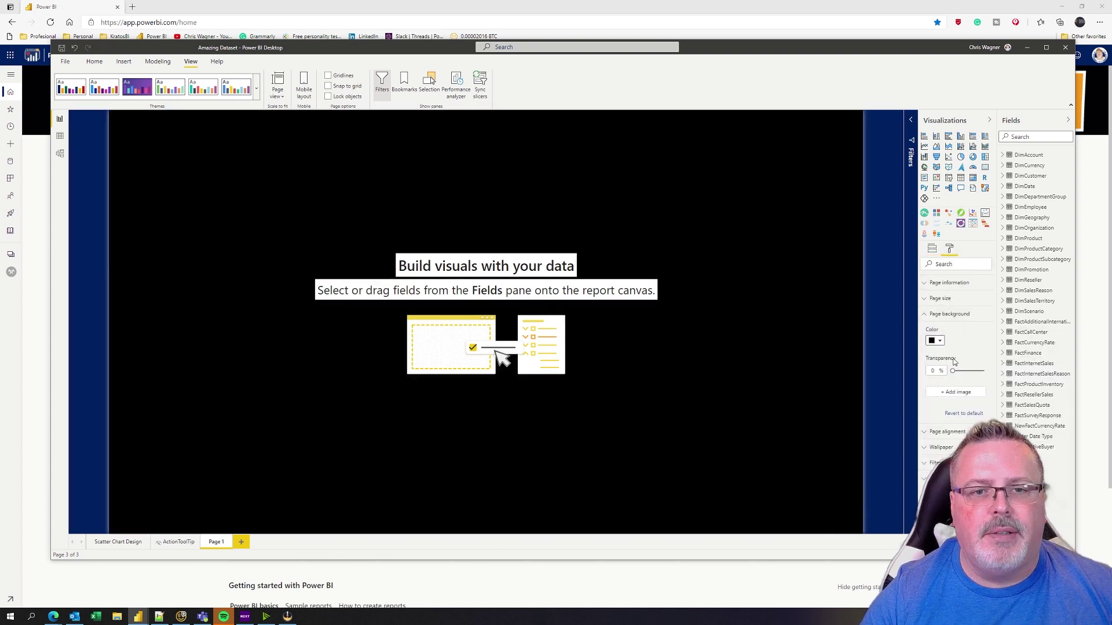
- Insert a text box on the black page reading "Dataset Only" and, on a second line, "Page Left blank Intentionally"
click(95, 63)
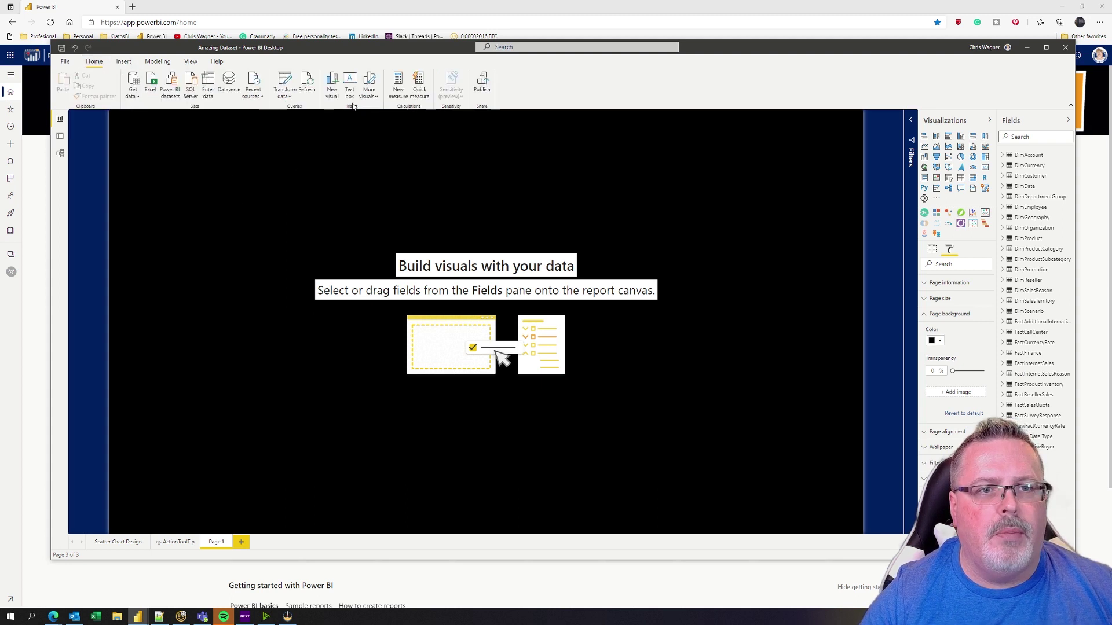
click(349, 86)
click(349, 223)
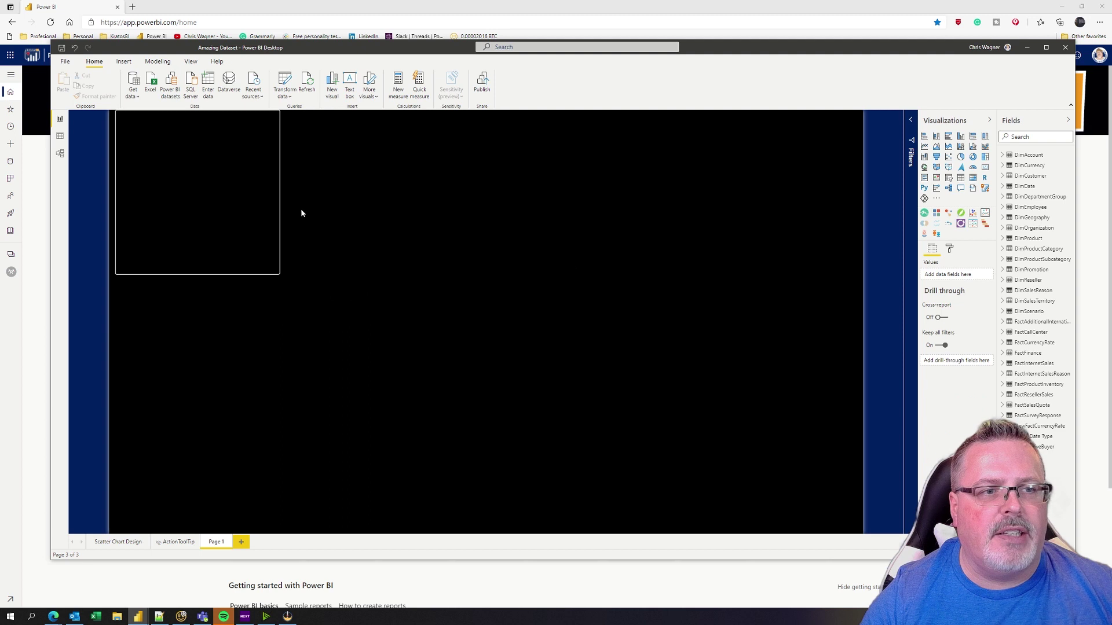
click(197, 191)
text(Dataset Only Page Left blank Intentionally)
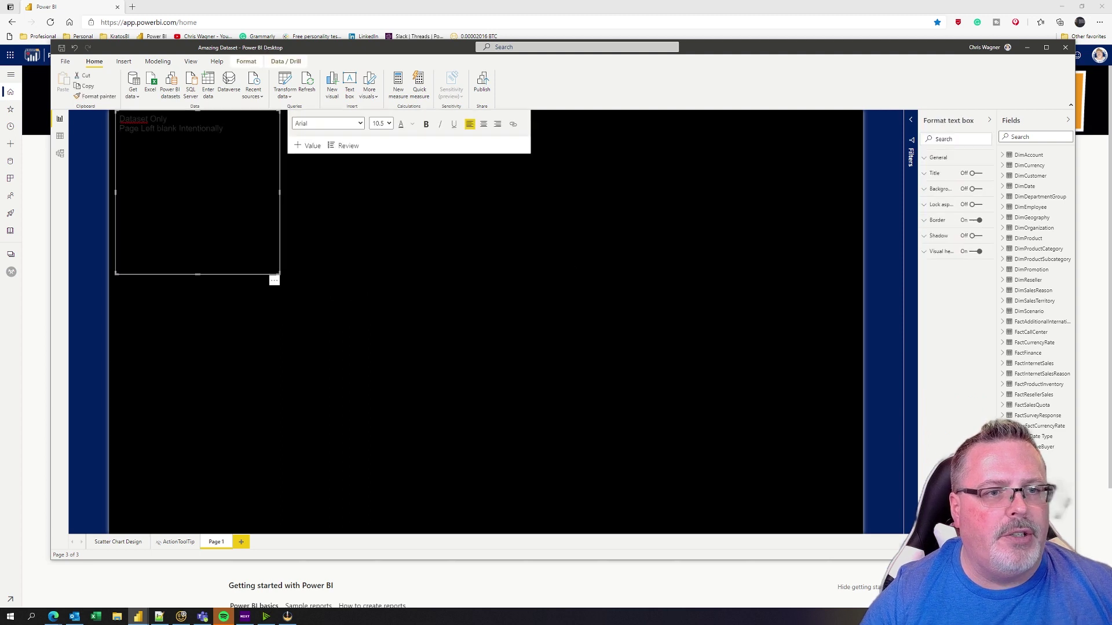
- Format the text box's text in white at size 20 and move the box to the centre of the page
key(ctrl+a)
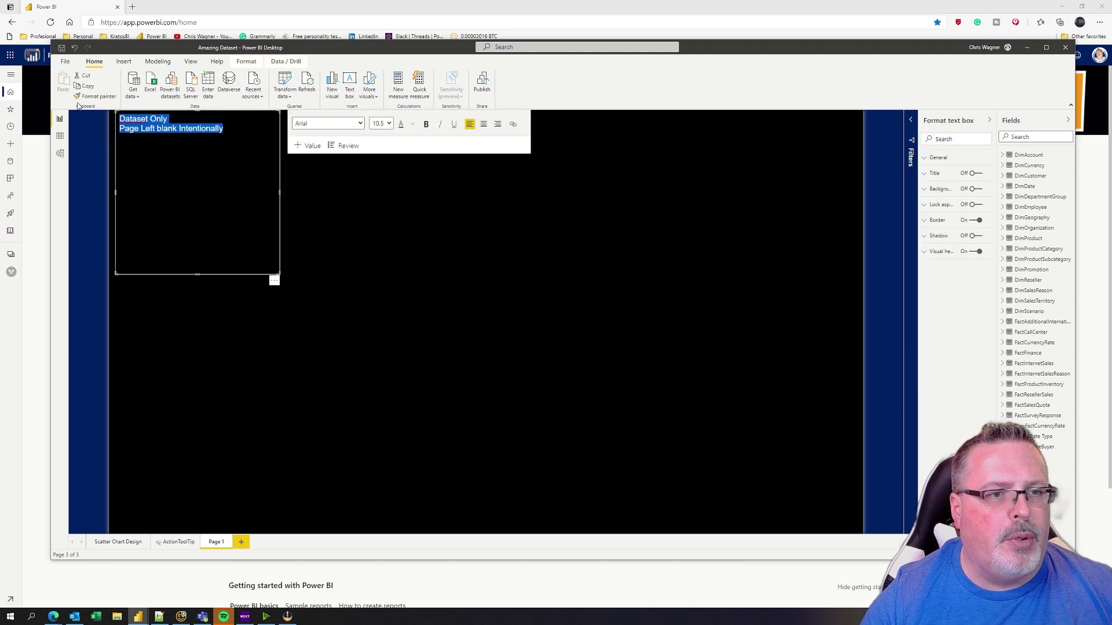
click(411, 127)
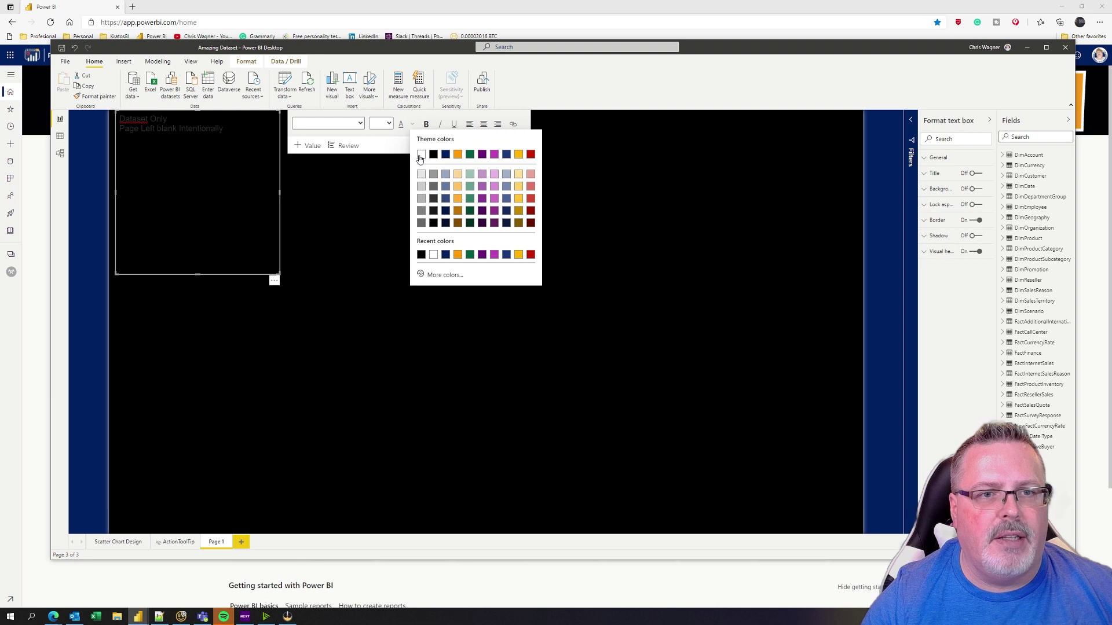
click(415, 158)
click(389, 124)
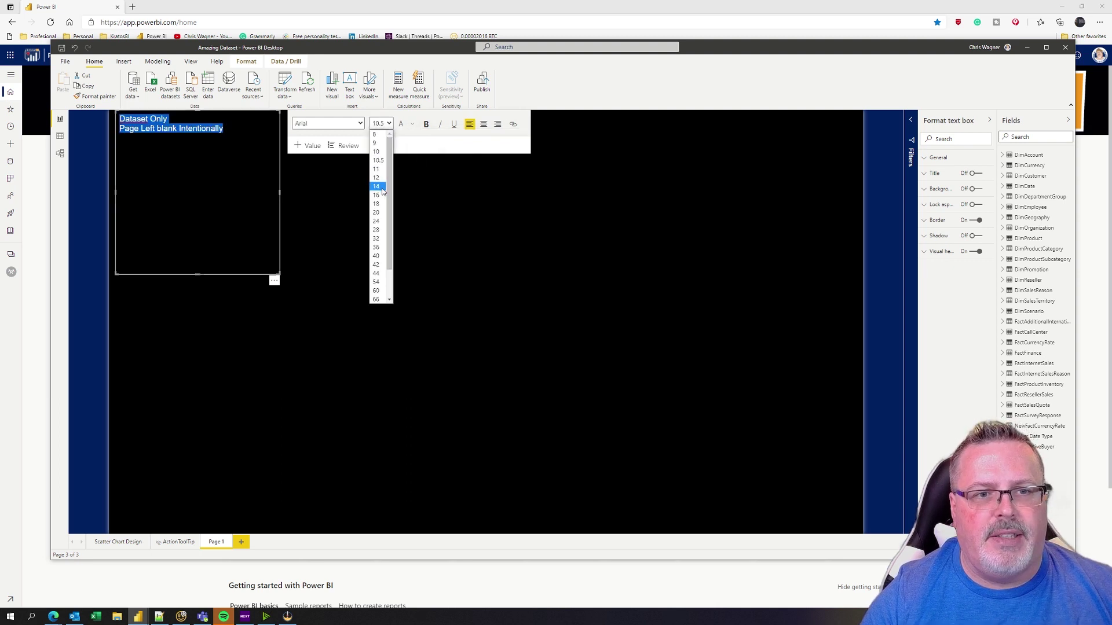
click(378, 213)
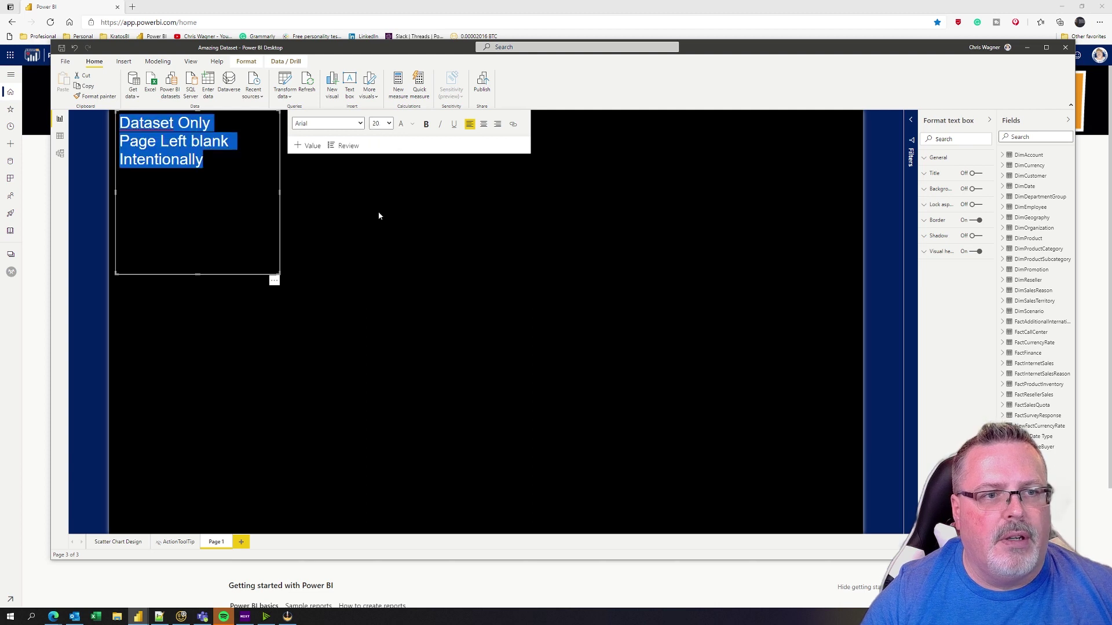
drag(276, 284, 566, 411)
click(279, 527)
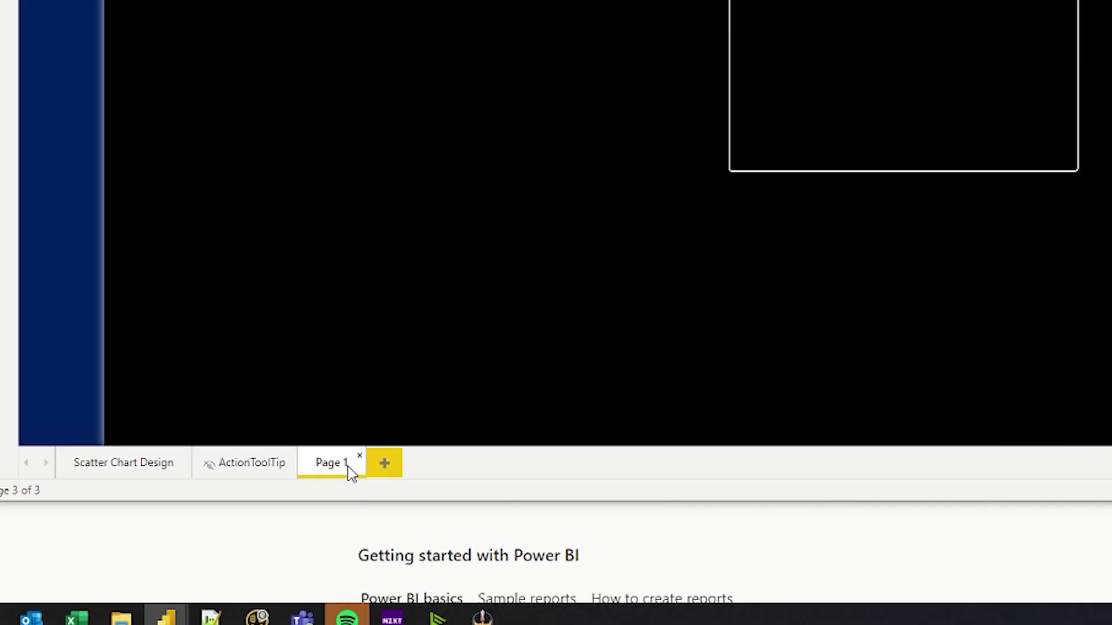
- Rename the new report page Dataset
double_click(223, 543)
text(D)
text(ataset)
key(Return)
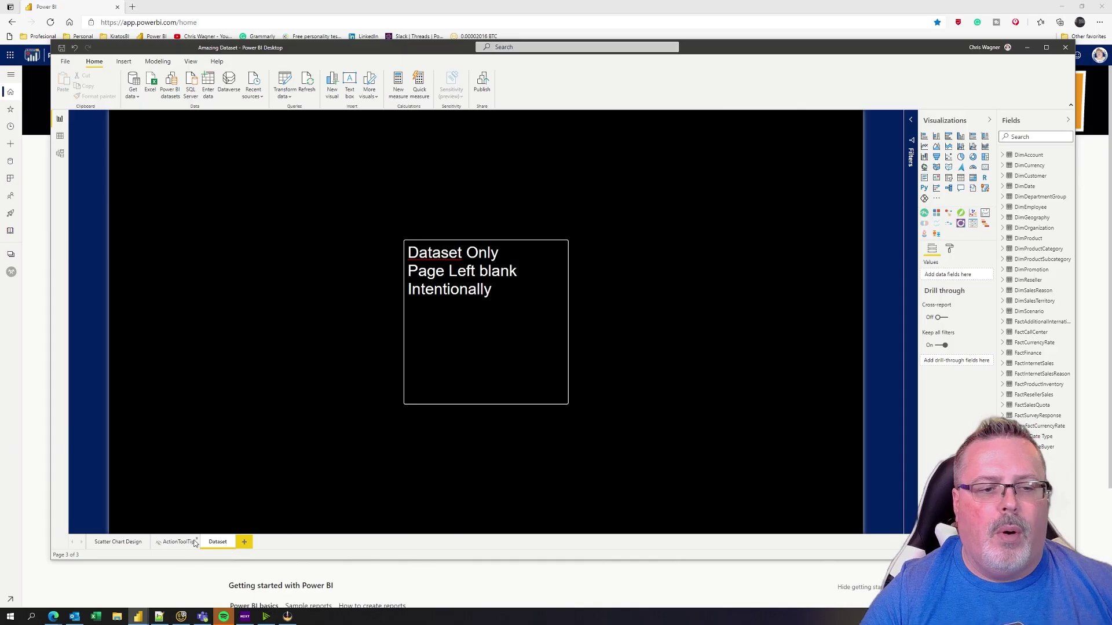
- Delete the ActionToolTip and Scatter Chart Design pages from the Amazing Dataset file
key(Delete)
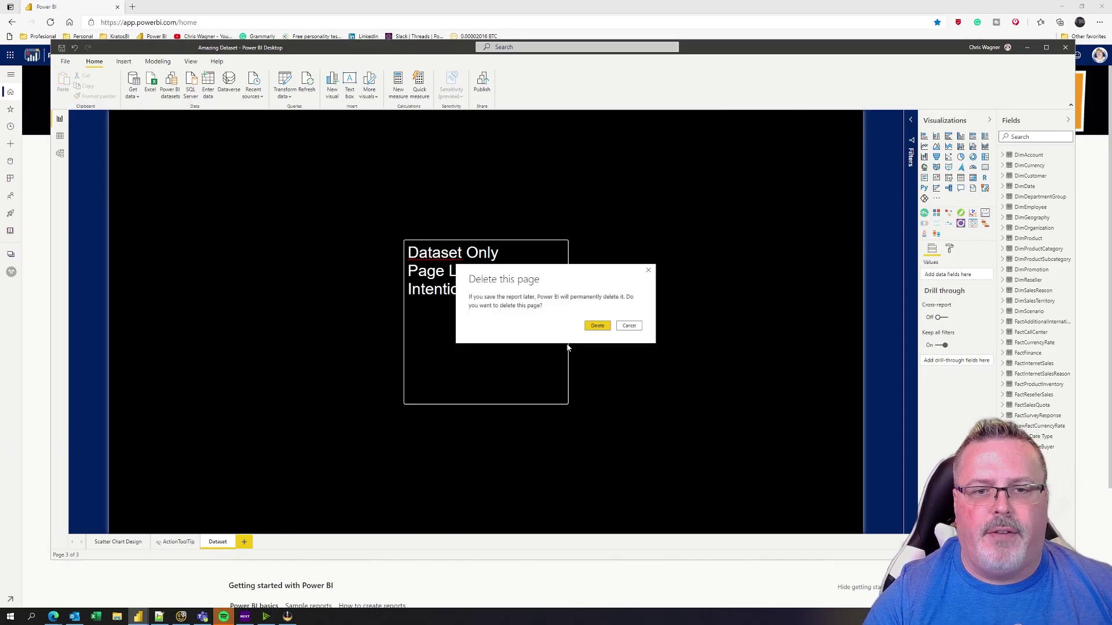
click(597, 326)
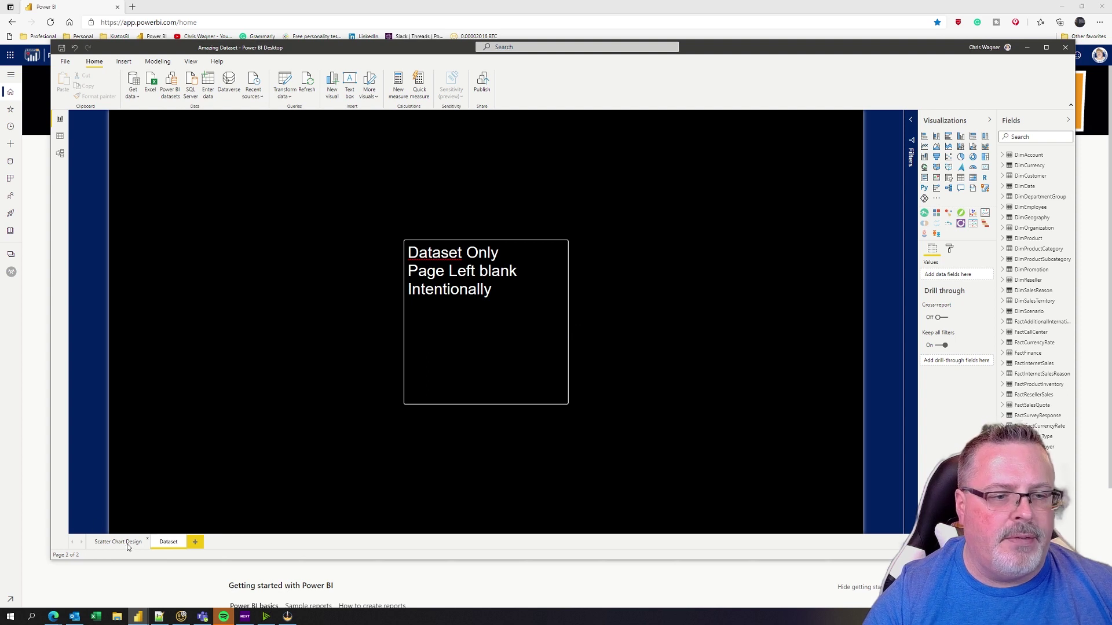
click(127, 544)
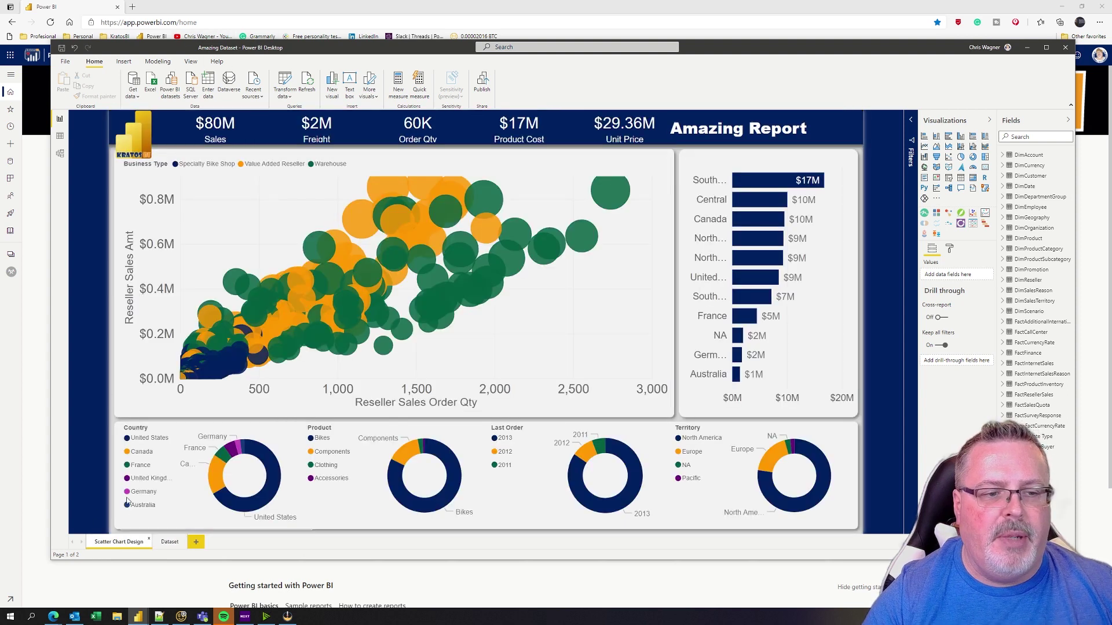
click(149, 542)
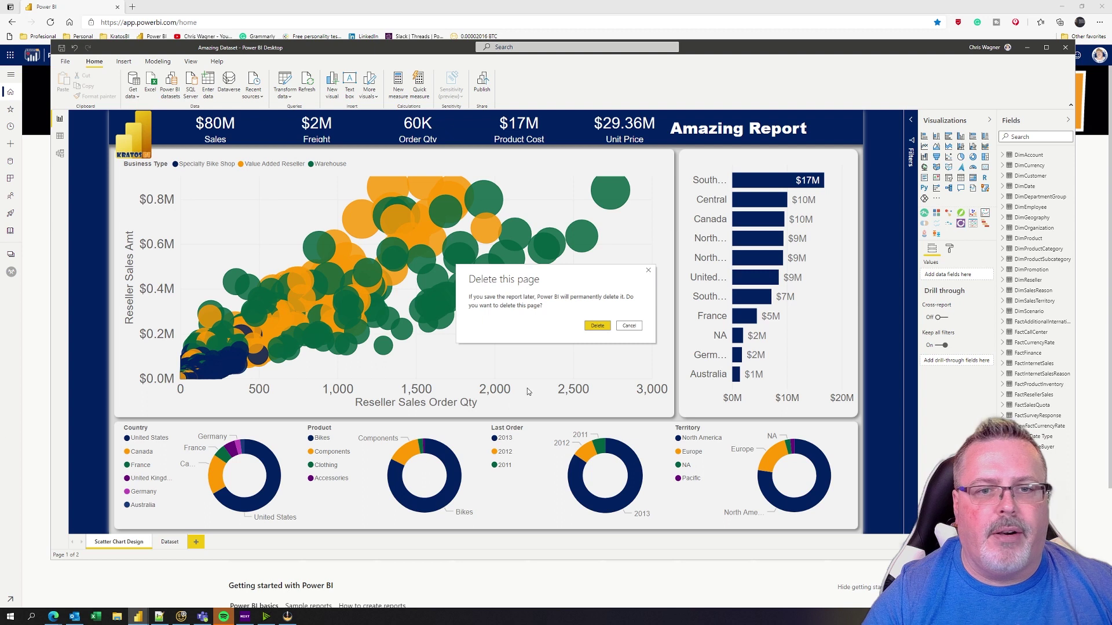
click(594, 326)
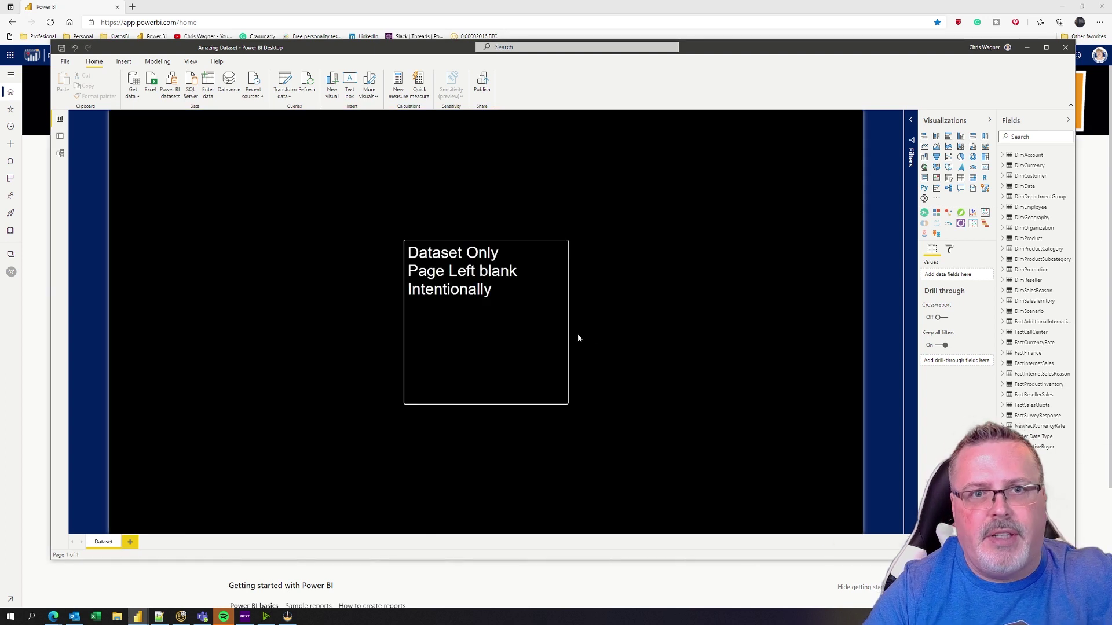
drag(450, 289, 460, 290)
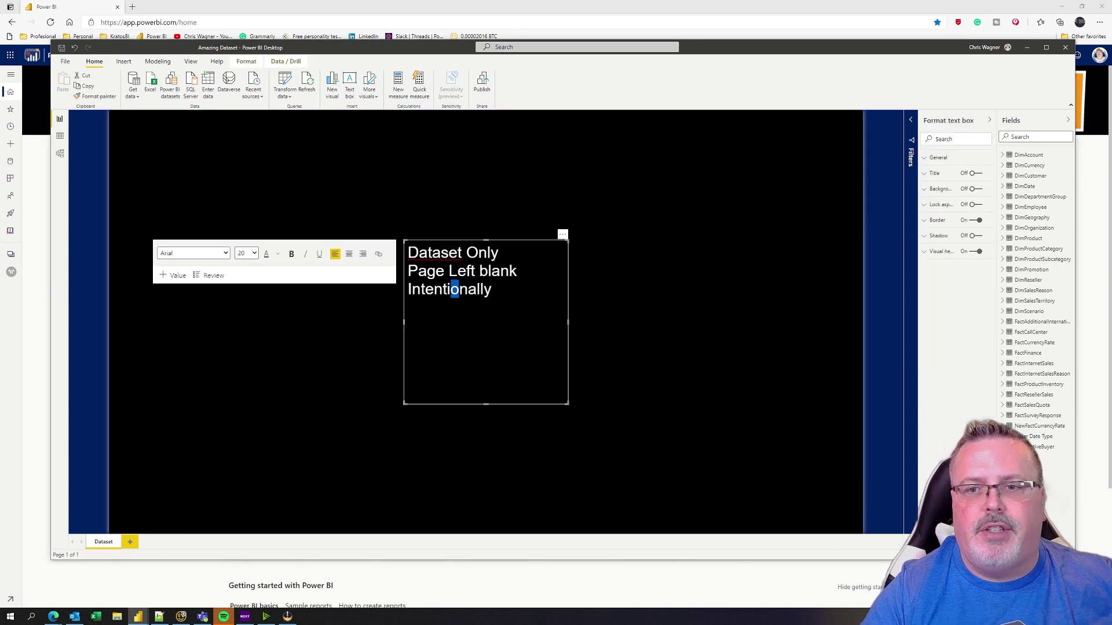
- Turn off the border of the placeholder text box on the Dataset page
click(973, 222)
click(973, 224)
click(714, 273)
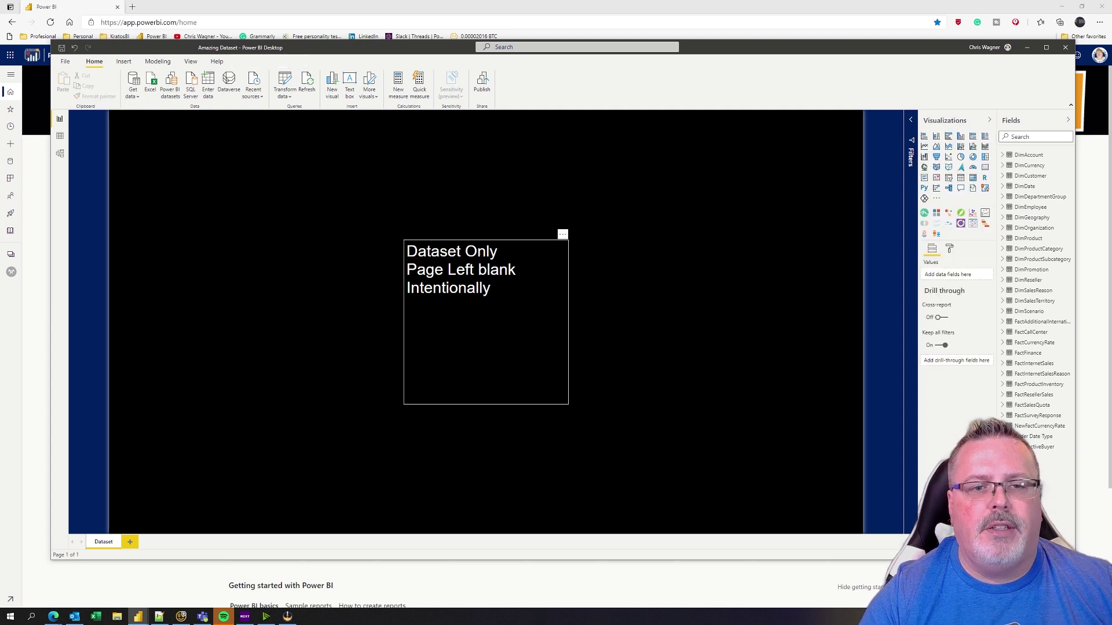
- Capitalize "Blank" in the placeholder text and widen the text box so "Page Left Blank Intentionally" fits on one line
click(458, 288)
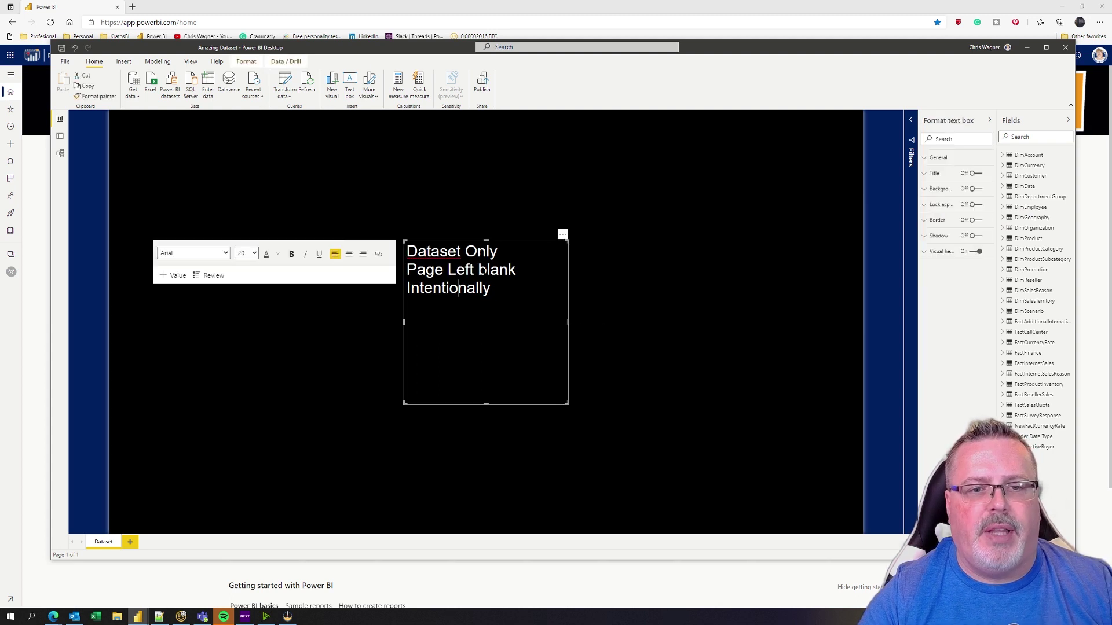
key(shift+Right)
text(B)
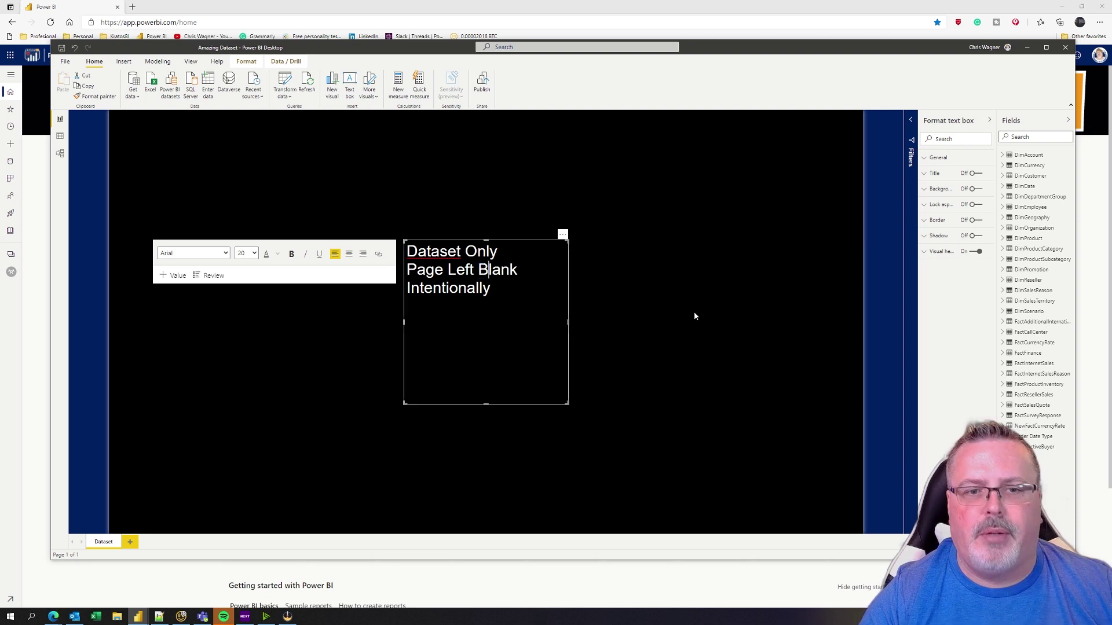
click(585, 328)
click(566, 324)
drag(568, 322, 643, 322)
click(466, 183)
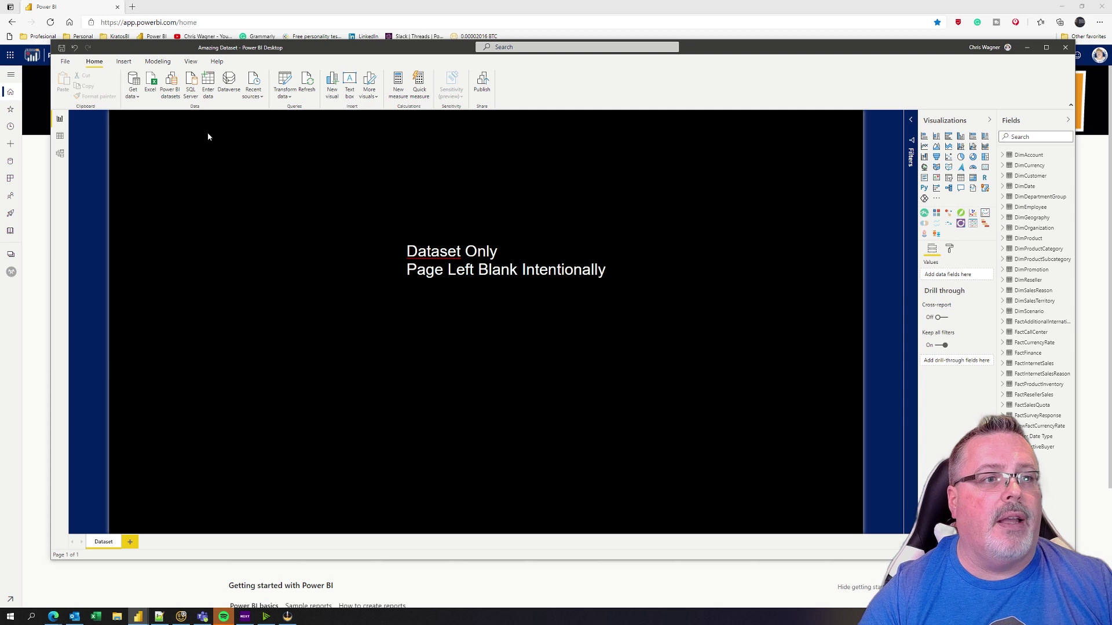
- Save the Amazing Dataset file and publish it to the Datasets and Dataflows workspace
click(62, 48)
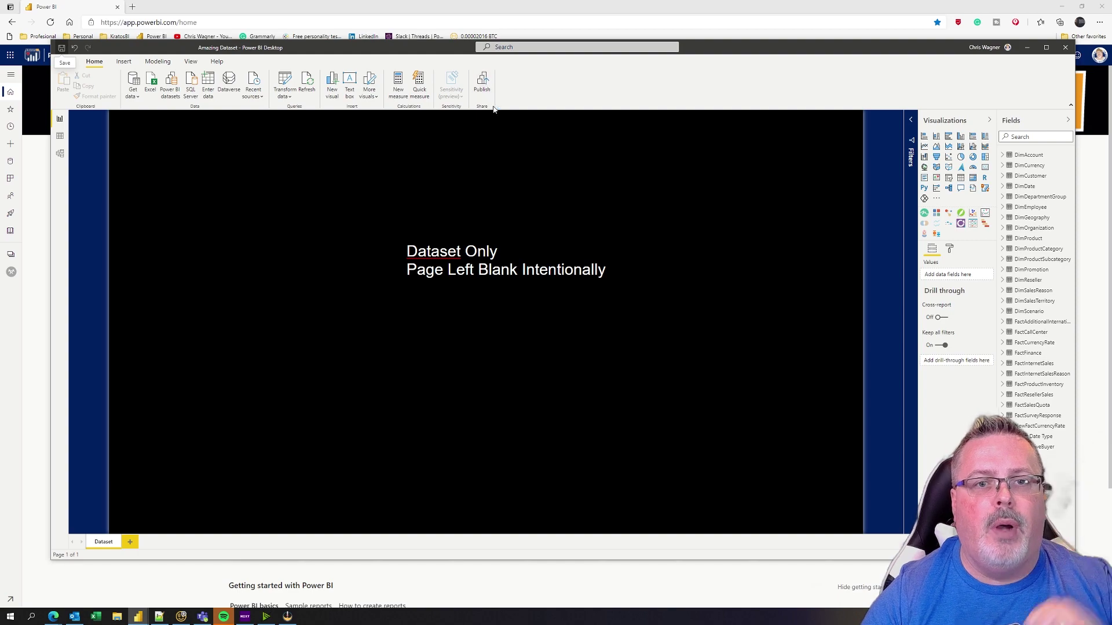
click(483, 87)
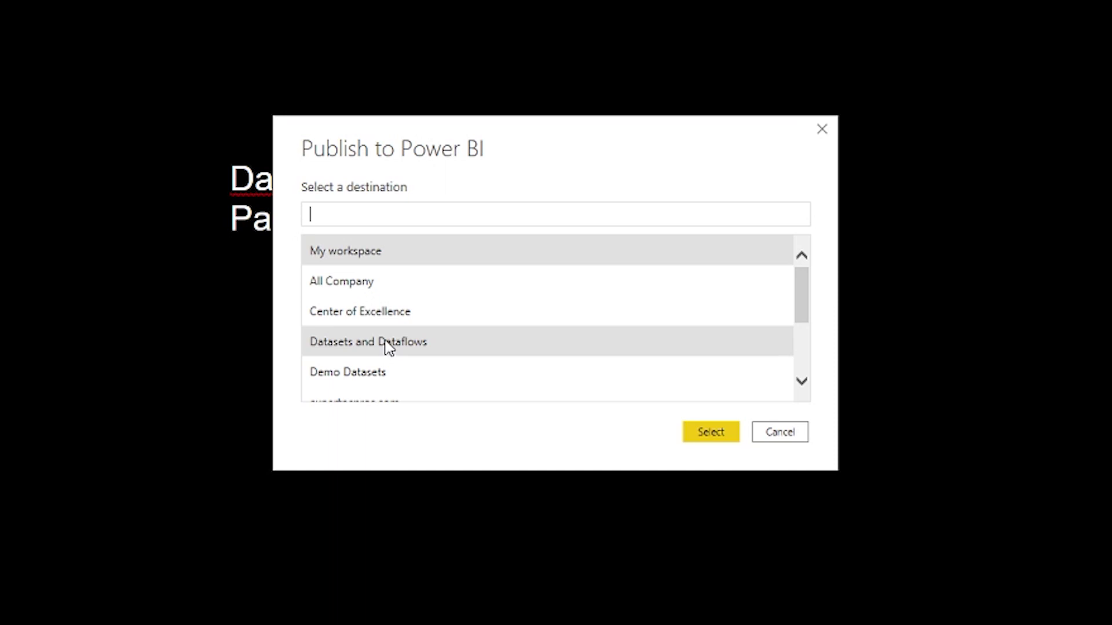
click(451, 348)
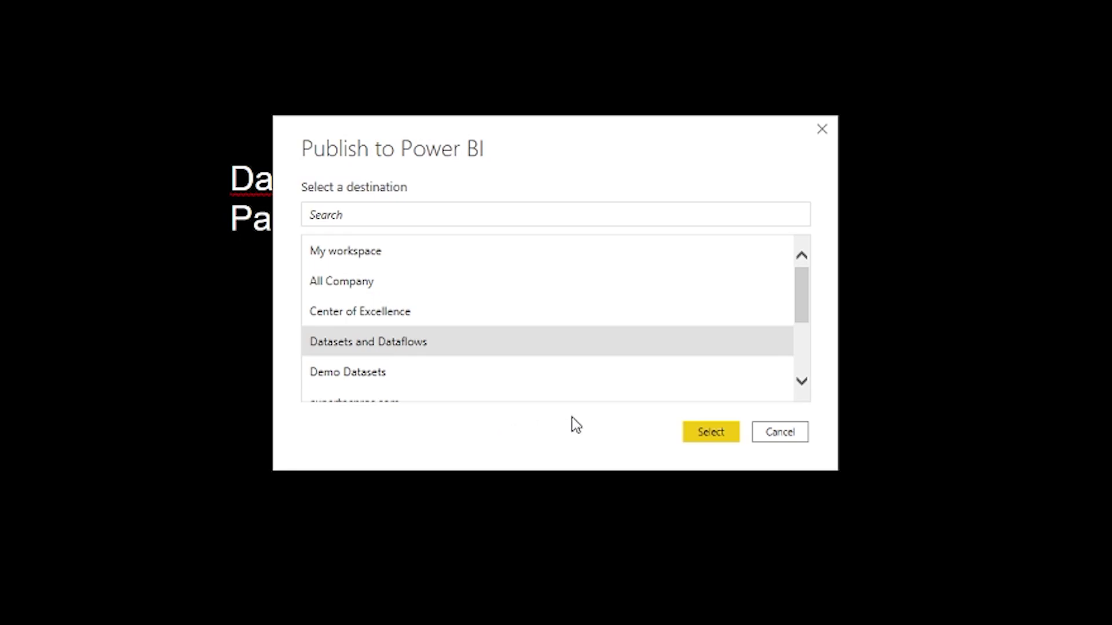
click(704, 433)
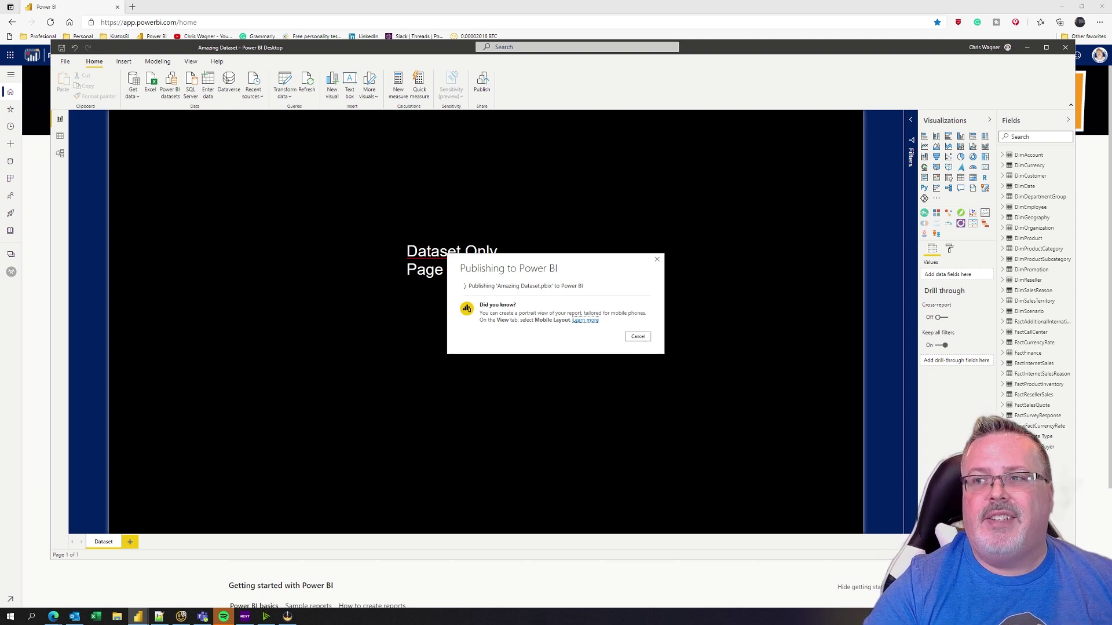
- Bring the Amazing Report window over the dataset window and dismiss the dataset's publishing confirmation
key(alt+Tab)
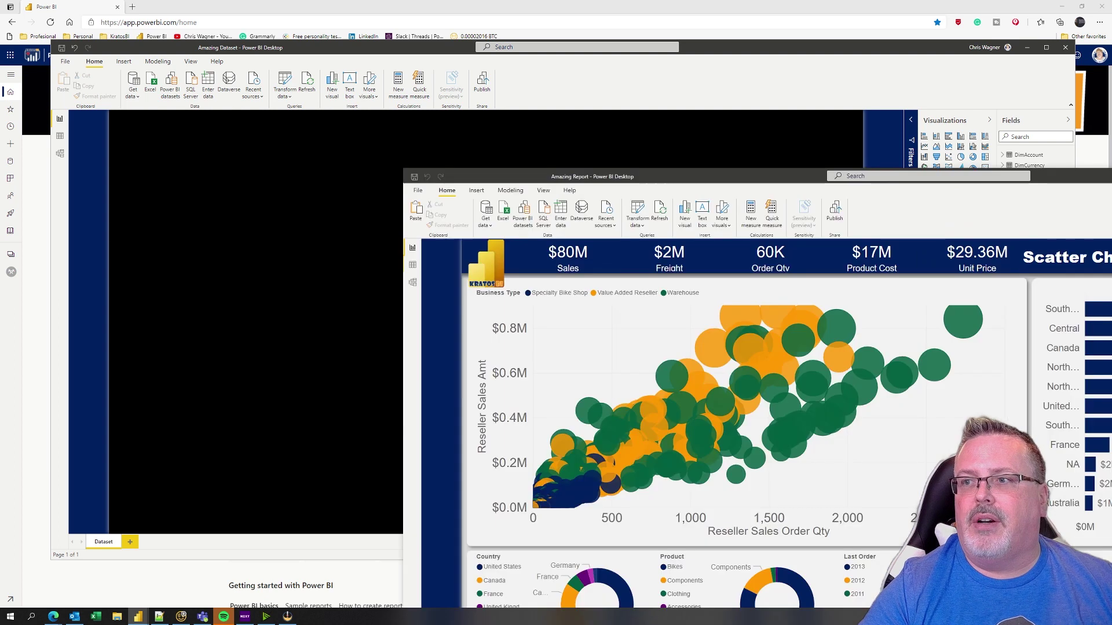
drag(1061, 185, 705, 71)
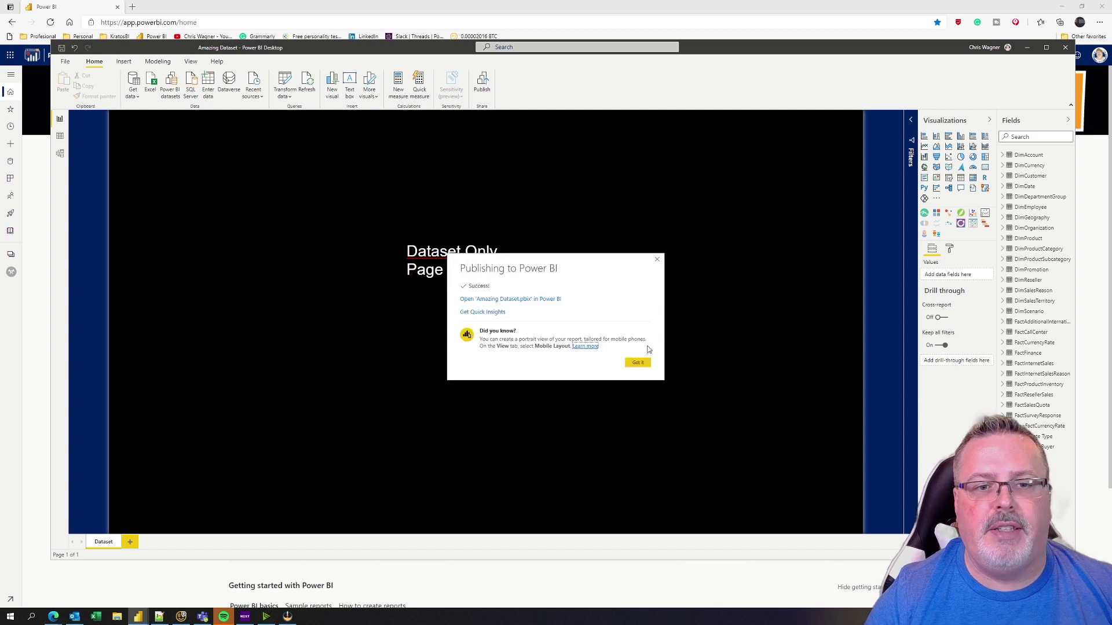
click(637, 363)
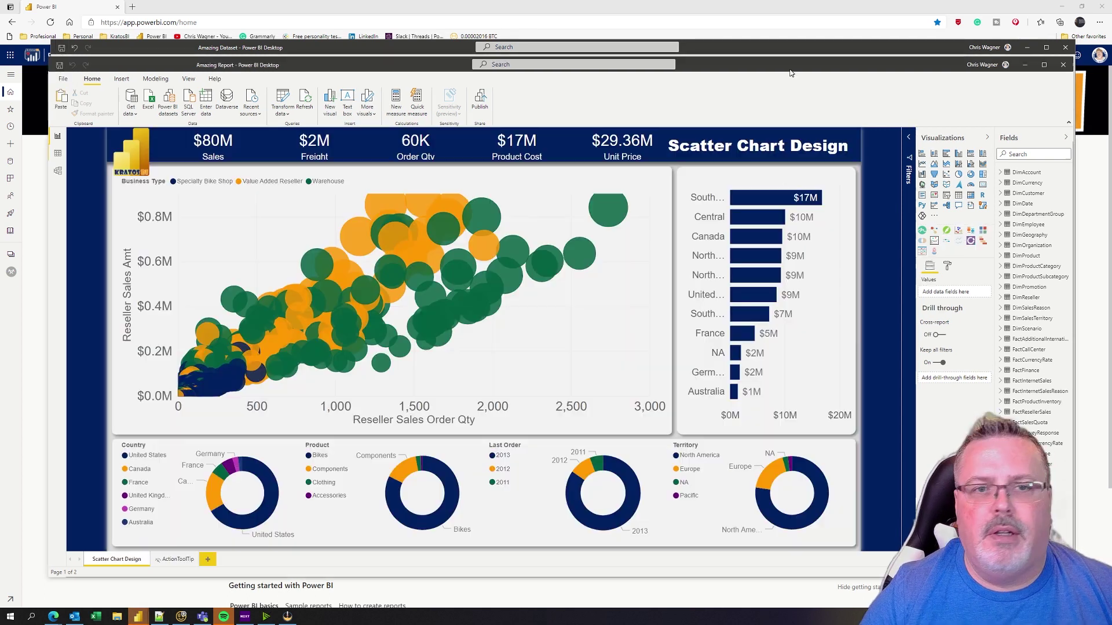
mouse_move(790, 73)
mouse_down()
mouse_move(735, 58)
mouse_move(770, 64)
mouse_move(782, 83)
mouse_up()
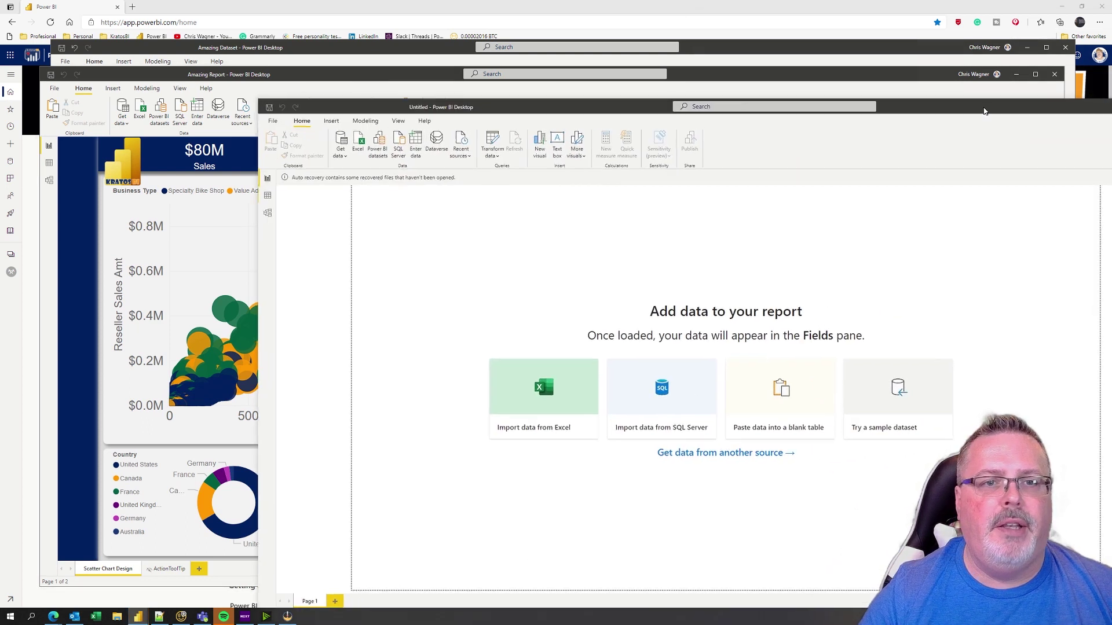
- Dismiss the recovered-files notice in the untitled report and connect it to Amazing Dataset in the Datasets and Dataflows workspace
drag(988, 122, 802, 72)
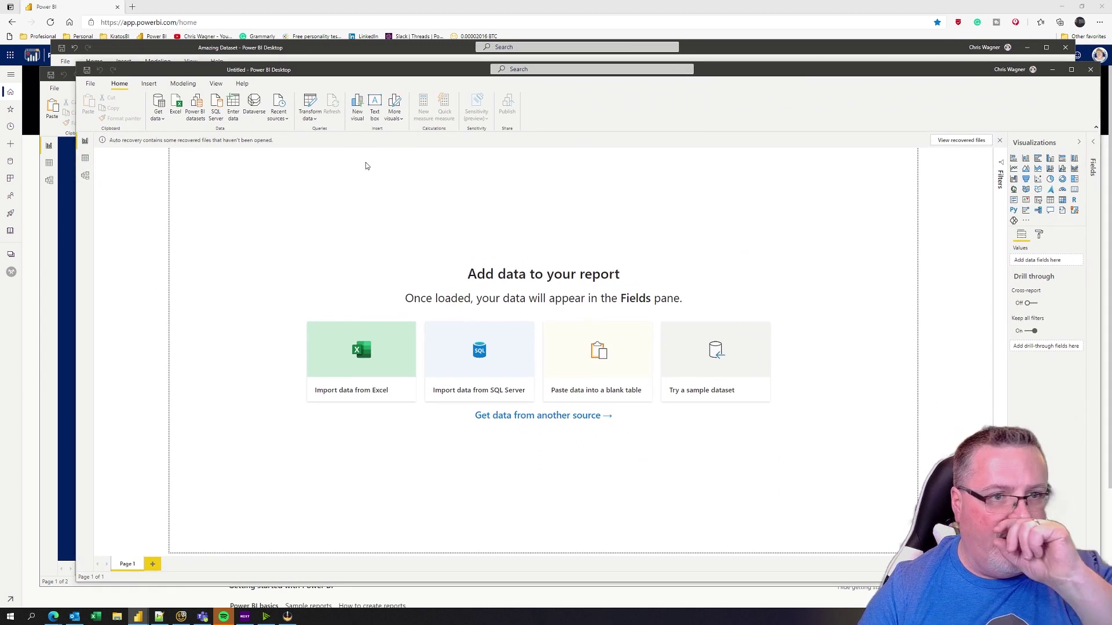
click(1000, 140)
key(Up)
click(606, 335)
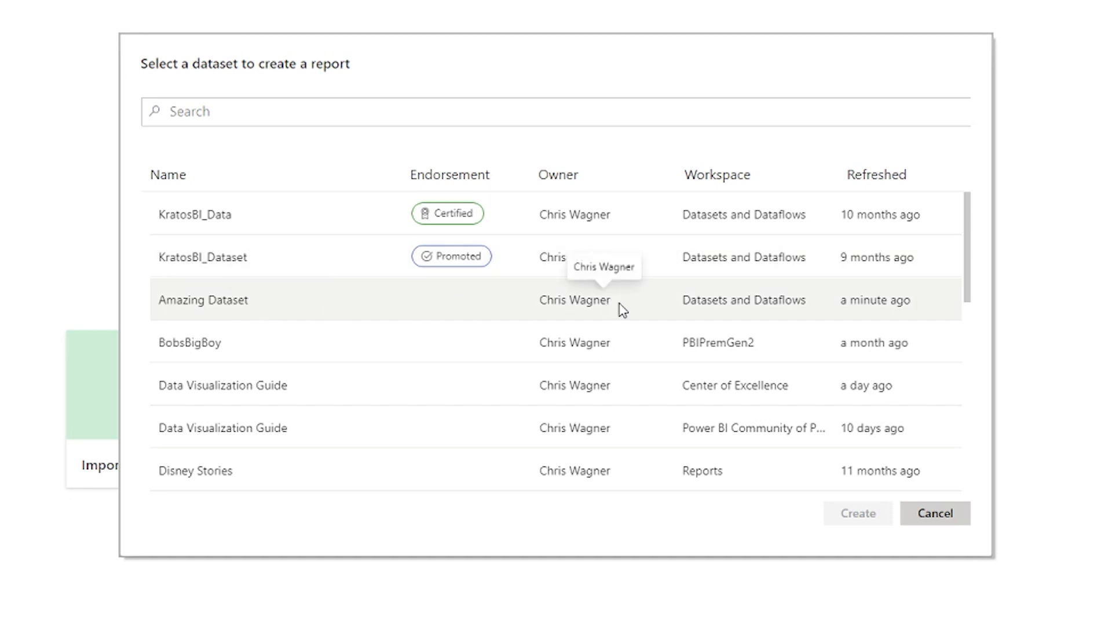
click(296, 314)
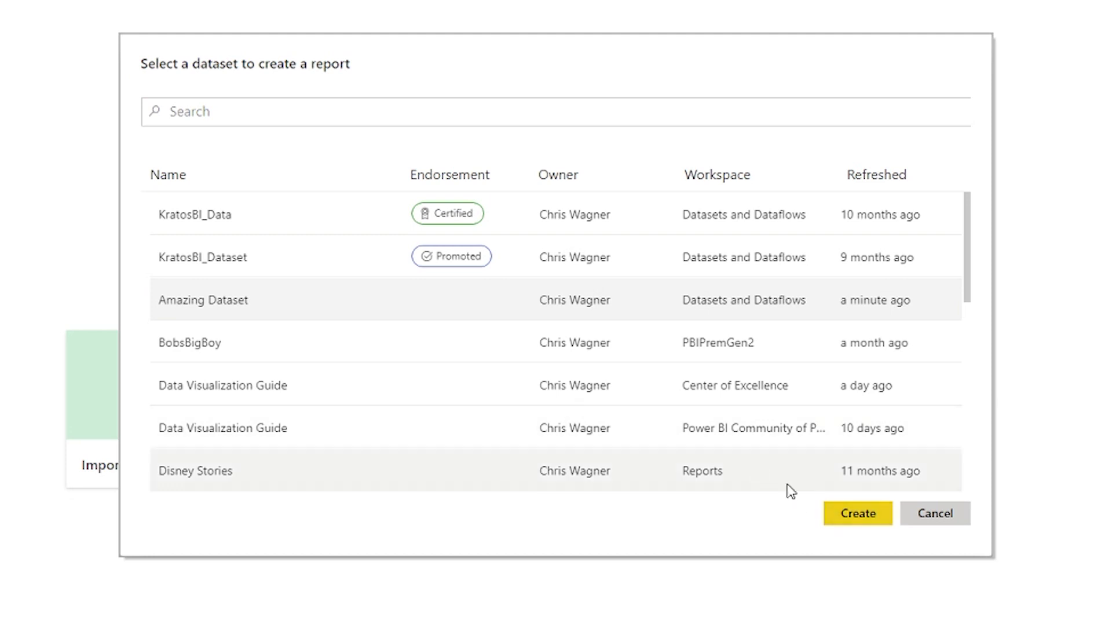
click(856, 517)
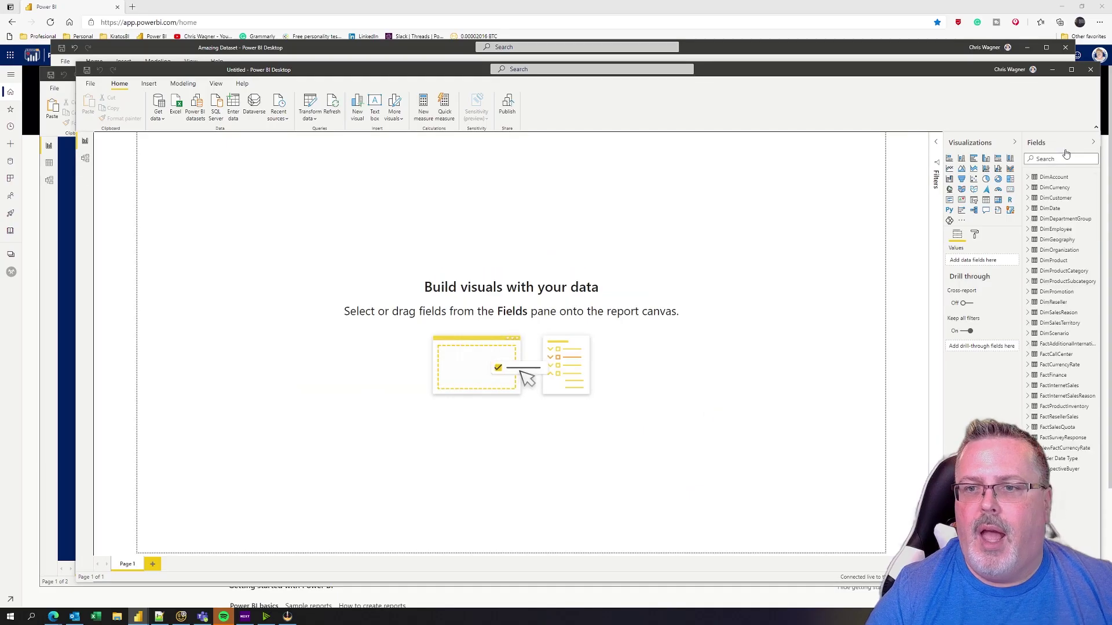
- Examine the tables and relationships of the connected dataset in the model view and return to the report view
click(90, 163)
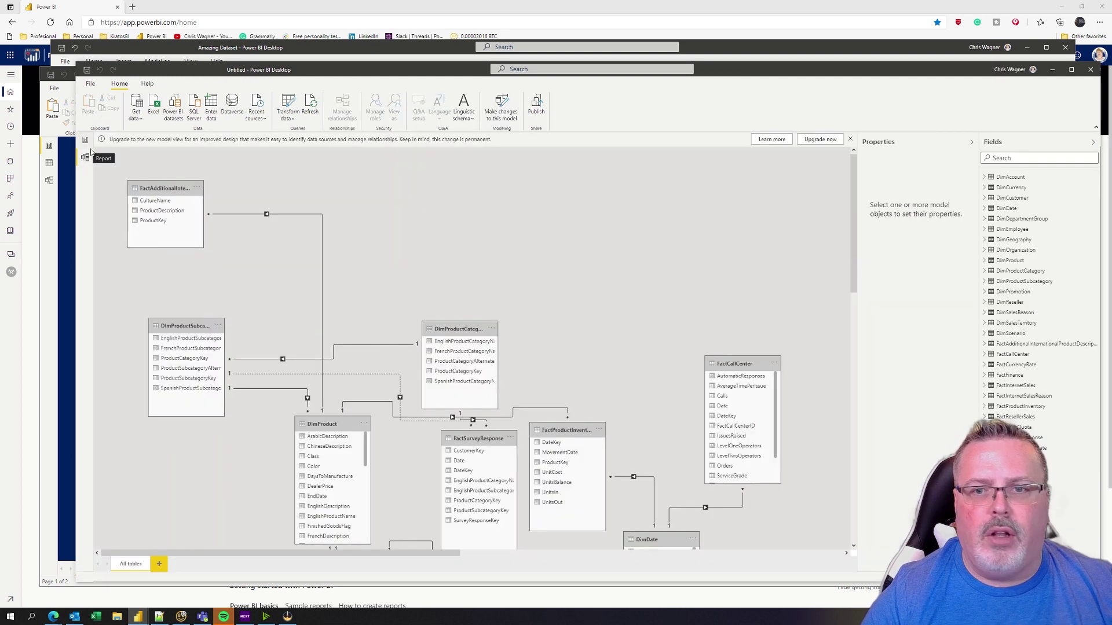
scroll(536, 334, up, 5)
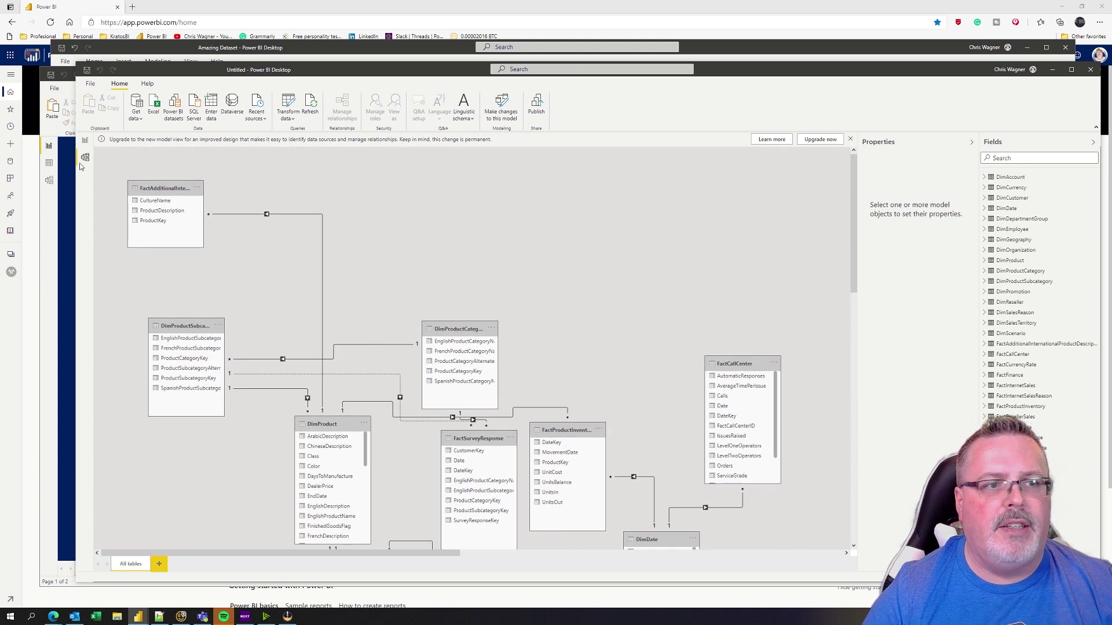
click(85, 141)
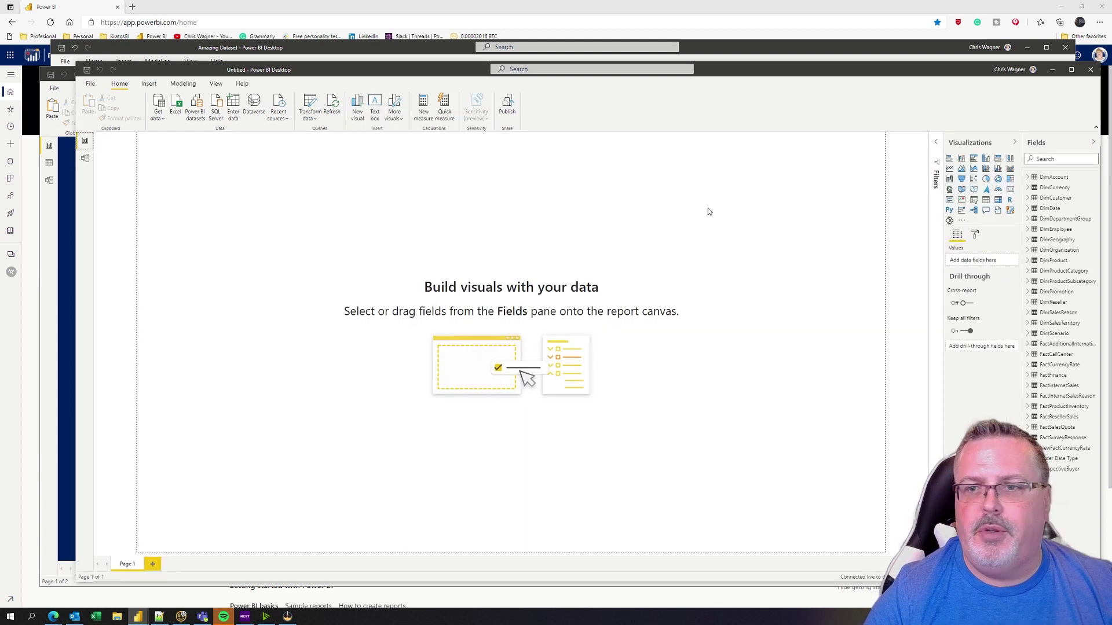
- Switch to the Amazing Report window and inspect the page background settings of its Scatter Chart Design page
drag(410, 78, 438, 109)
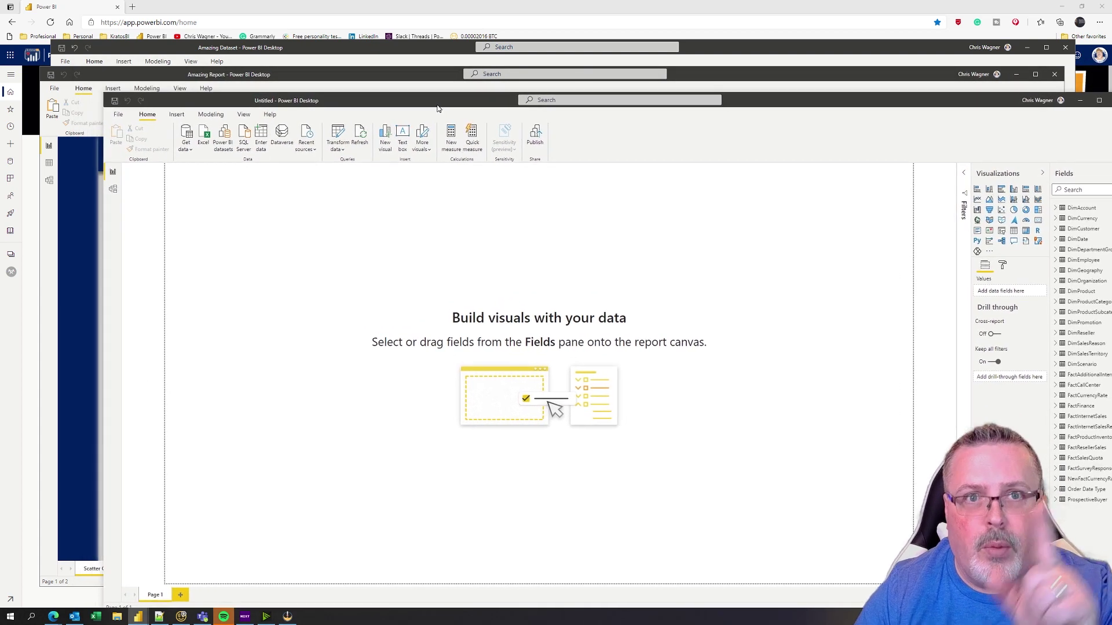
drag(437, 108, 434, 99)
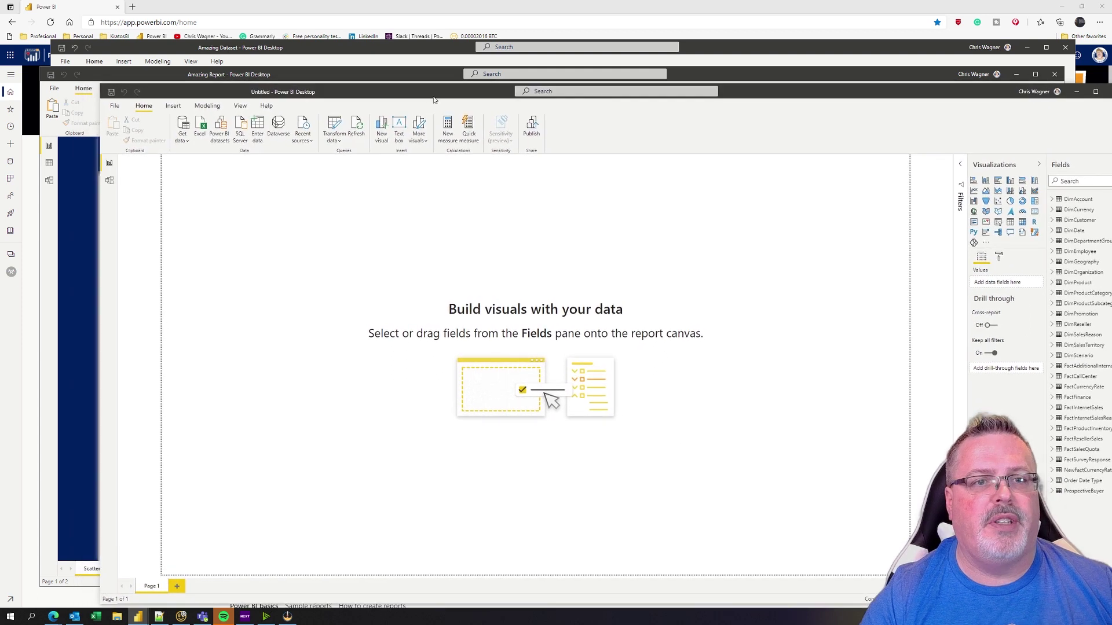
click(393, 76)
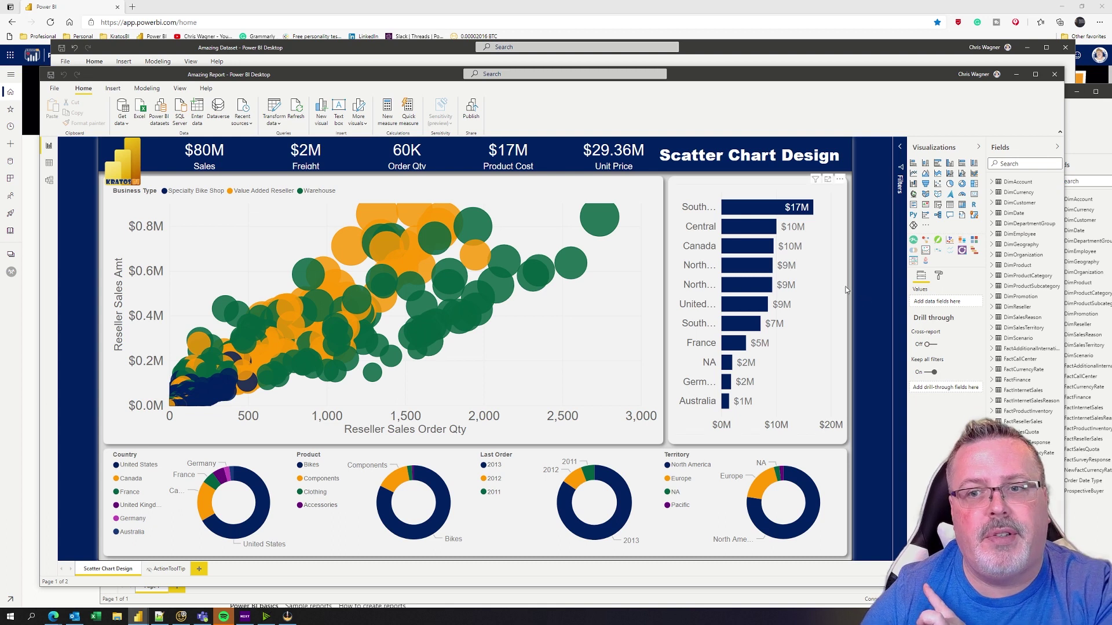
click(939, 277)
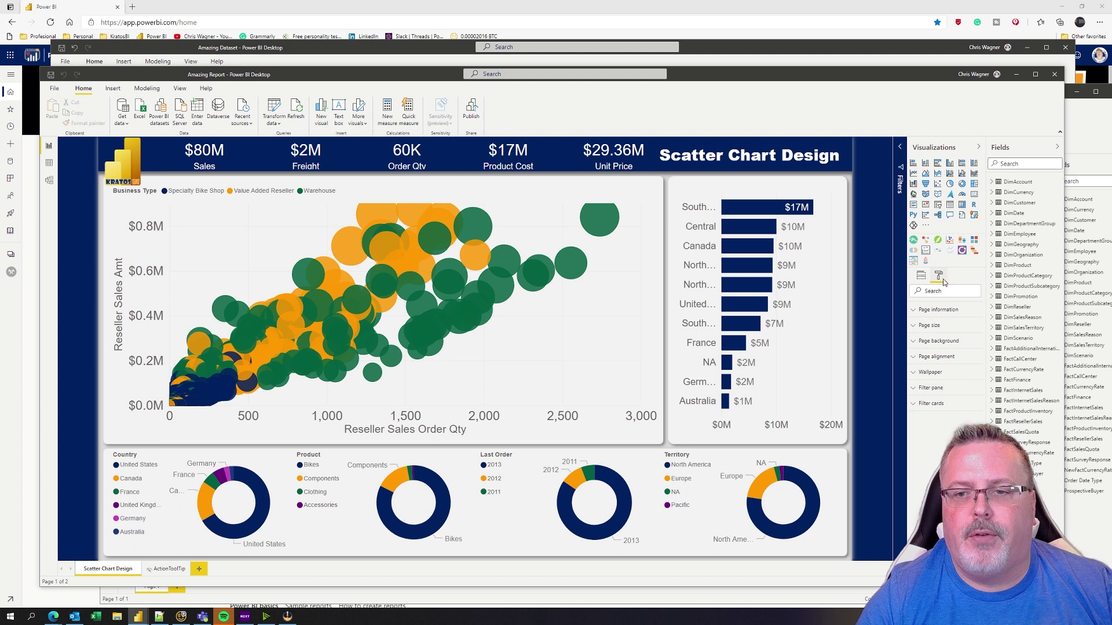
click(911, 342)
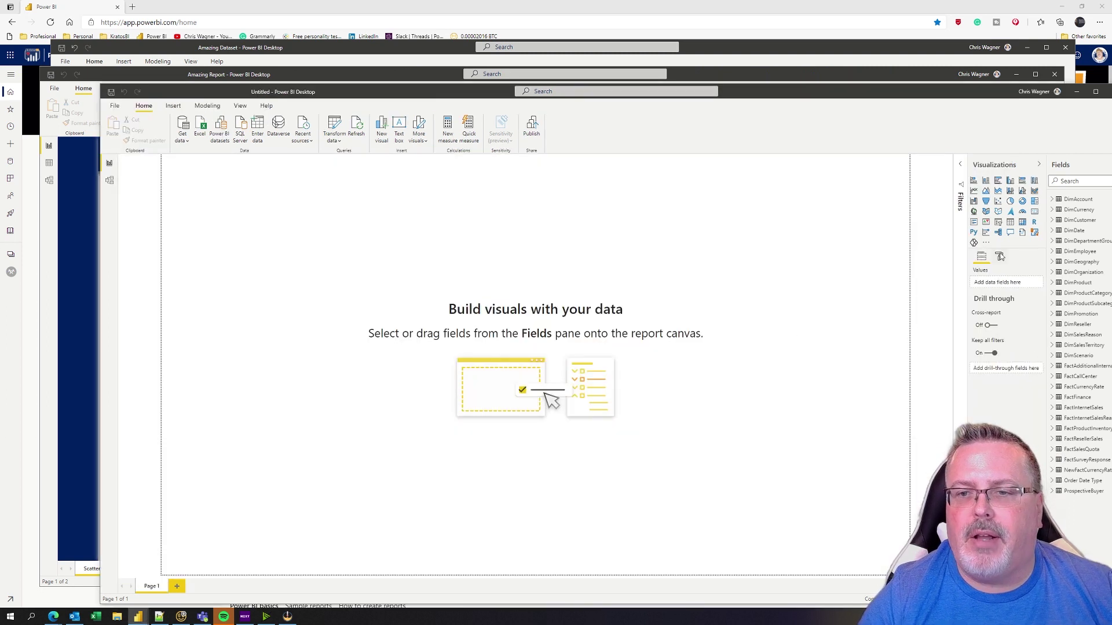
- Set the untitled report's page background to FocusSlim1.png from Seed 2.0's Backgrounds2.0 folder, with image fit Fit and 0% transparency
click(1000, 256)
click(991, 323)
click(1005, 400)
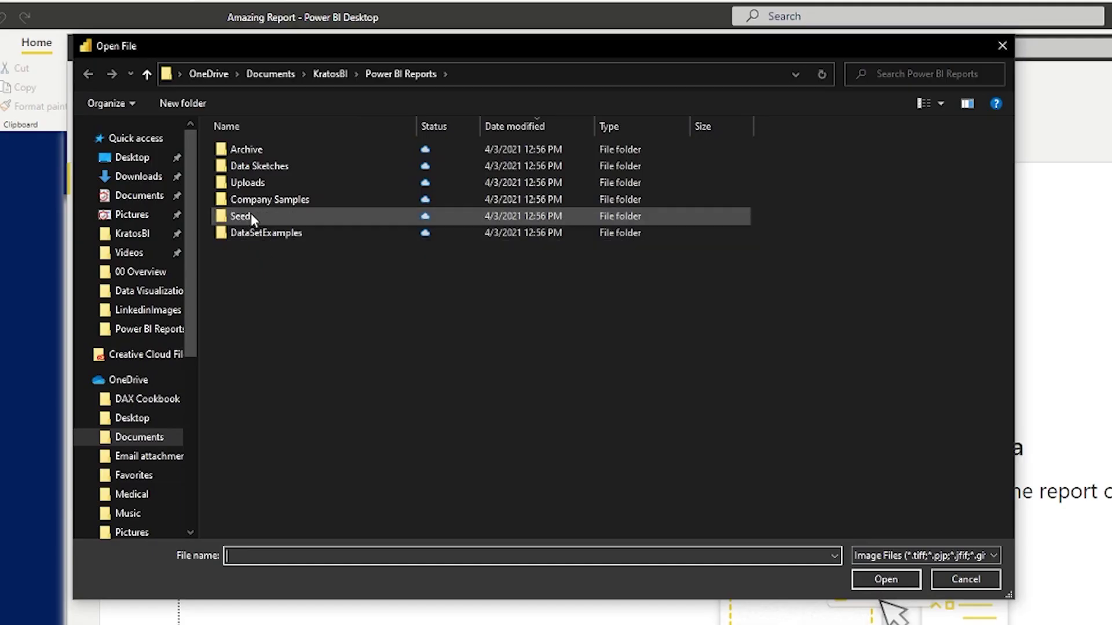
double_click(202, 183)
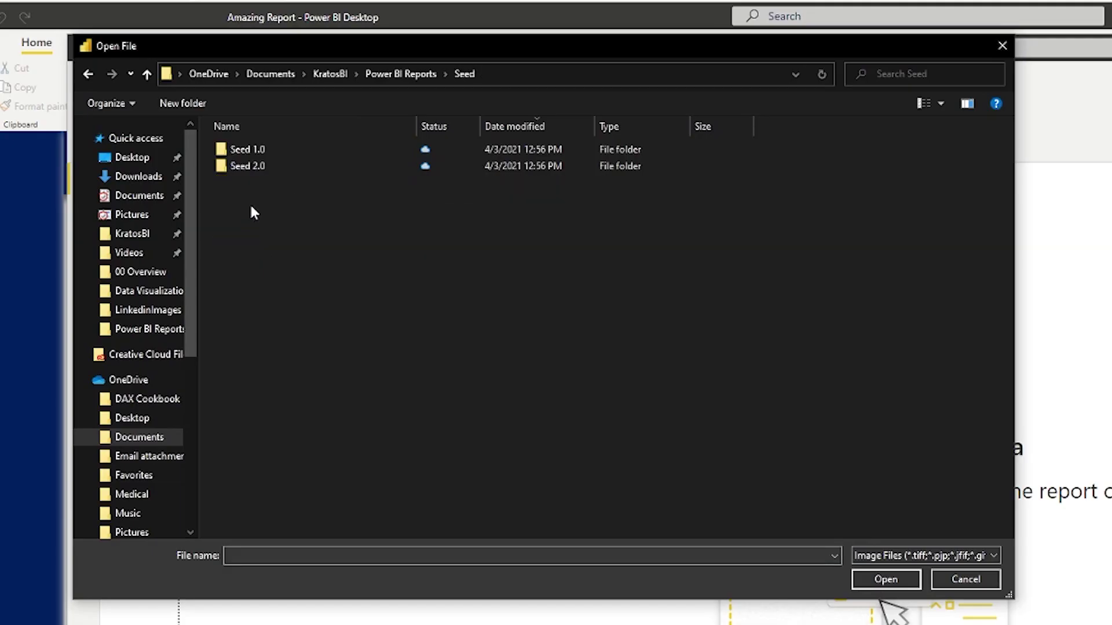
double_click(252, 168)
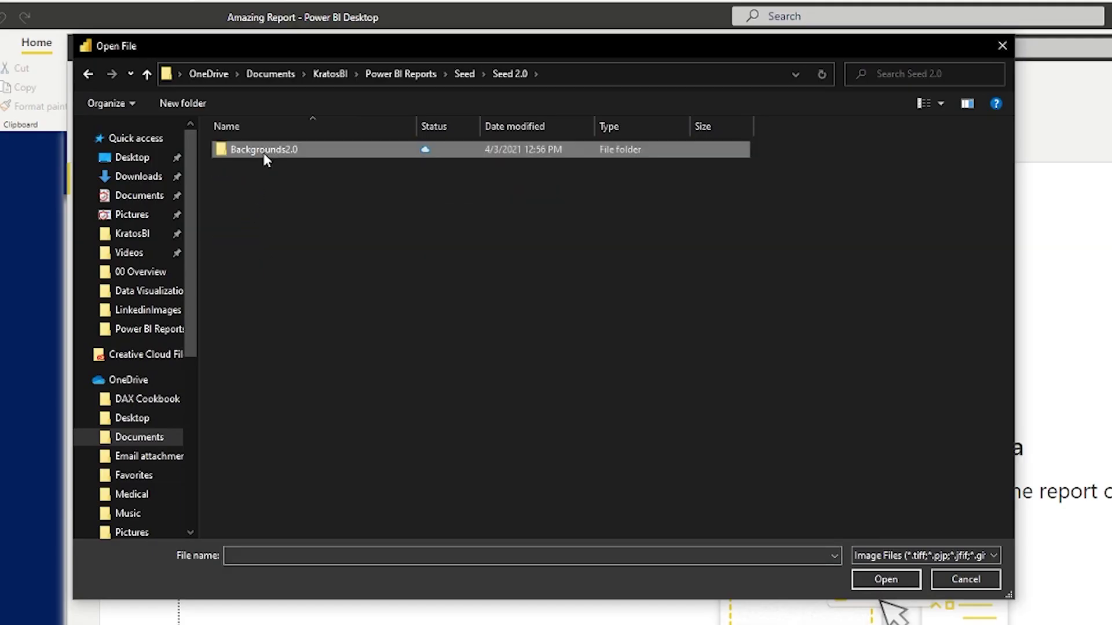
double_click(263, 153)
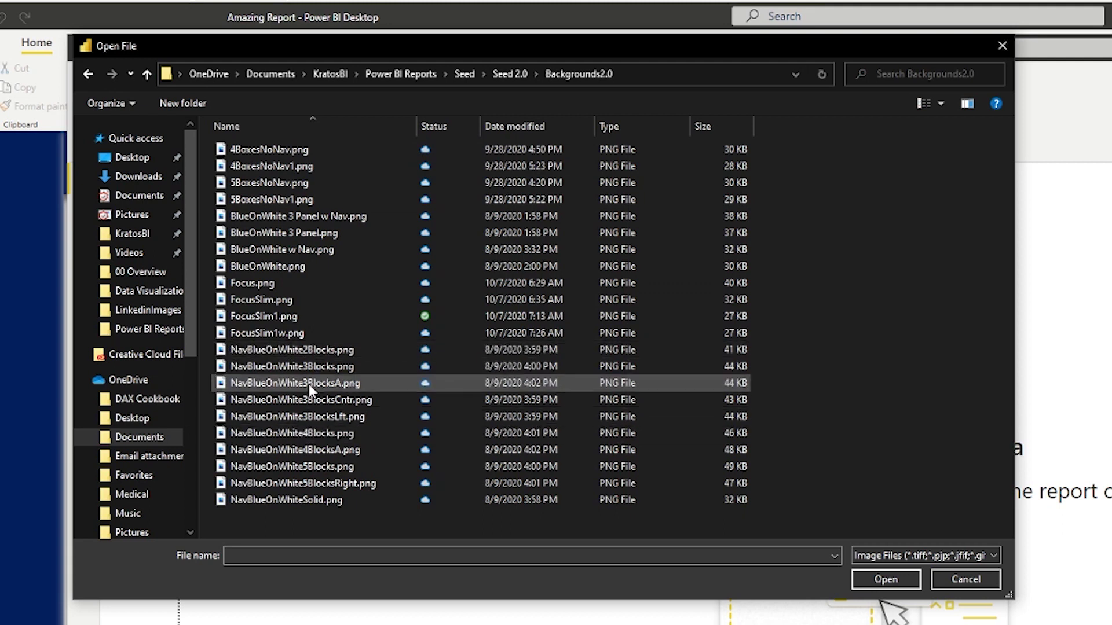
click(254, 318)
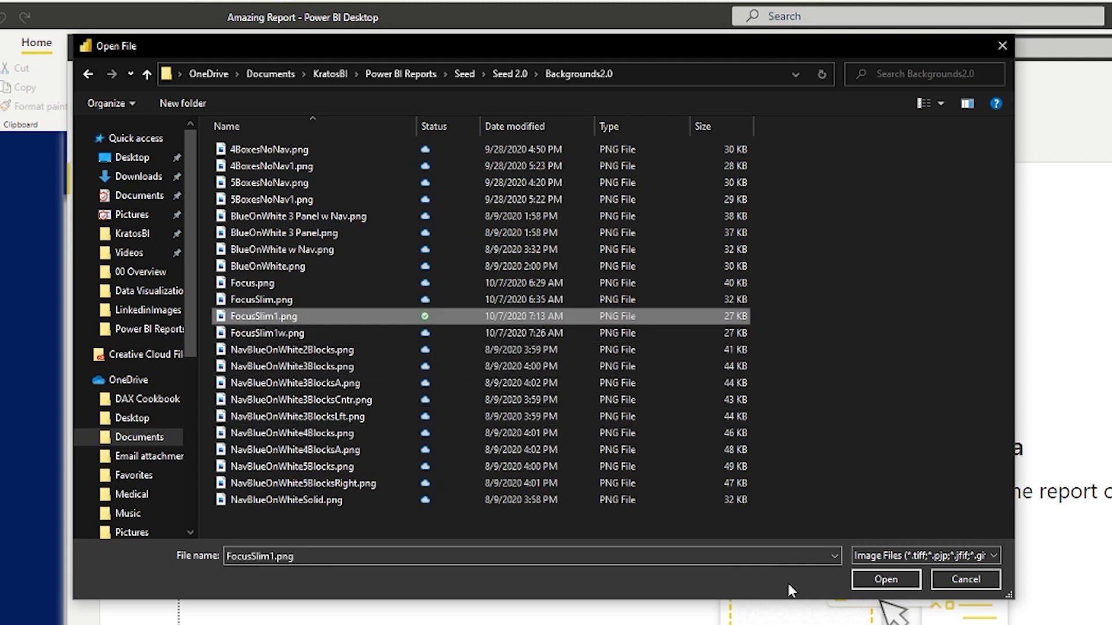
click(885, 579)
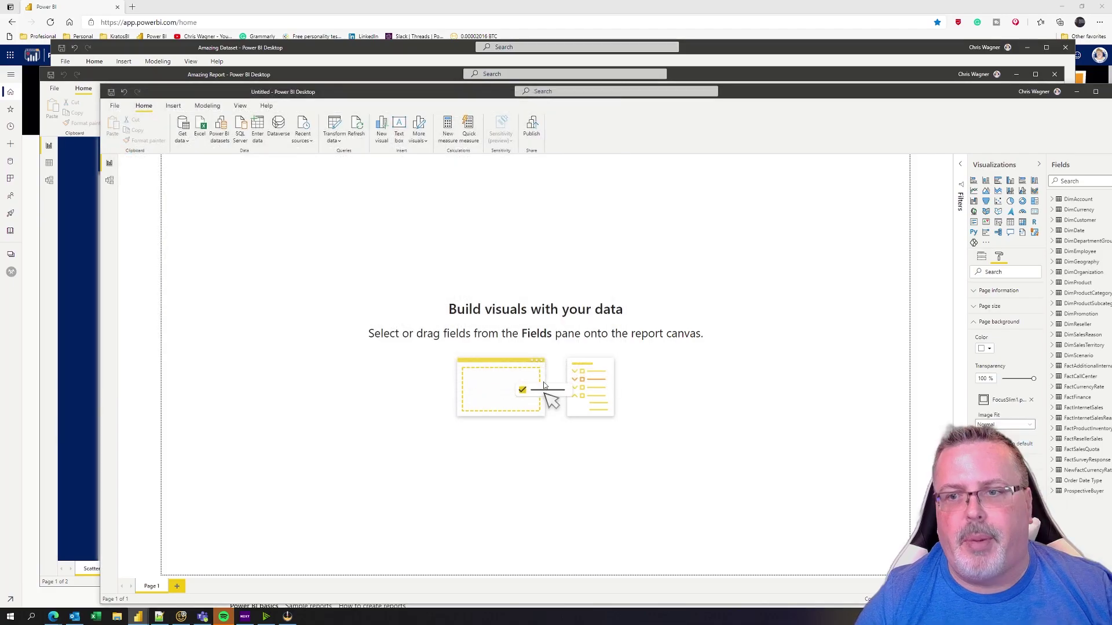
click(1005, 425)
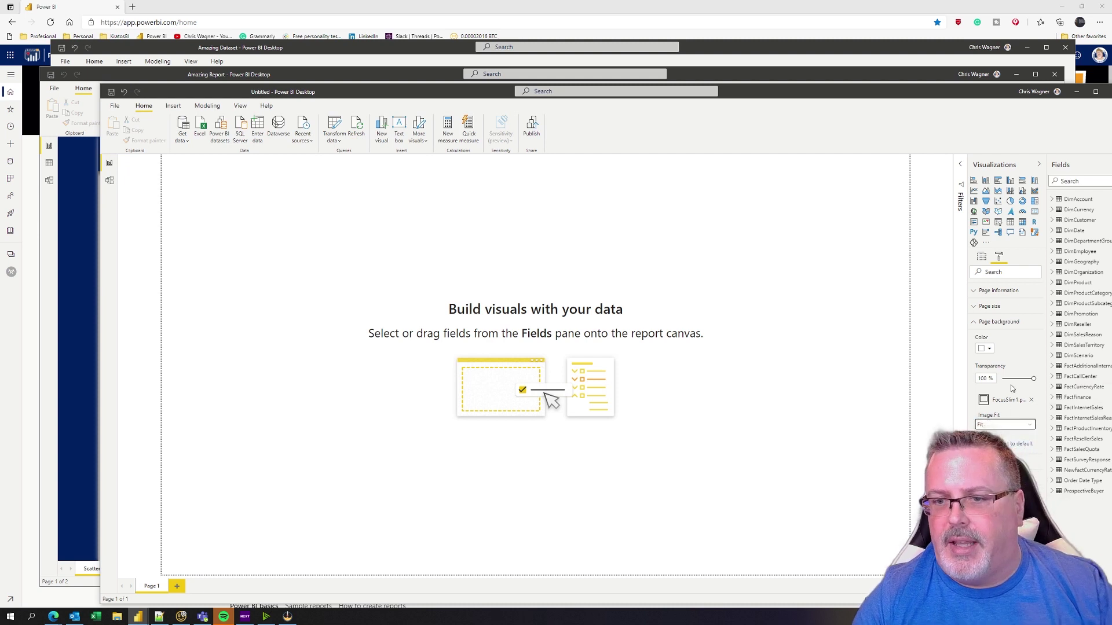
drag(1033, 379, 1002, 379)
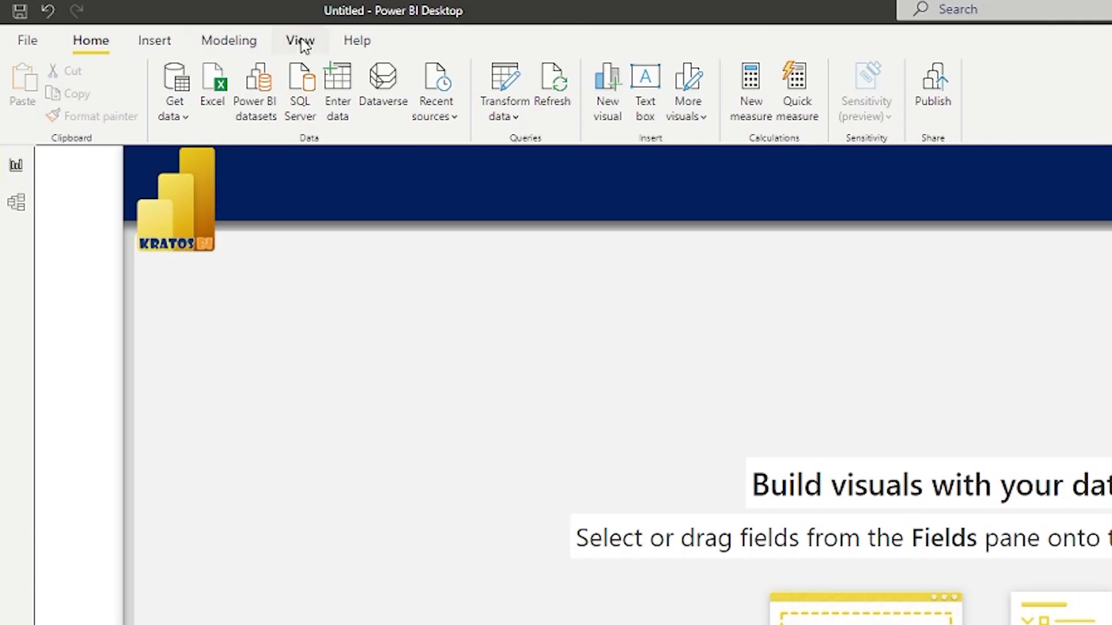
- Apply the KratosBIUpdates.json theme from the KratosBI Themes folder to the untitled report
click(240, 107)
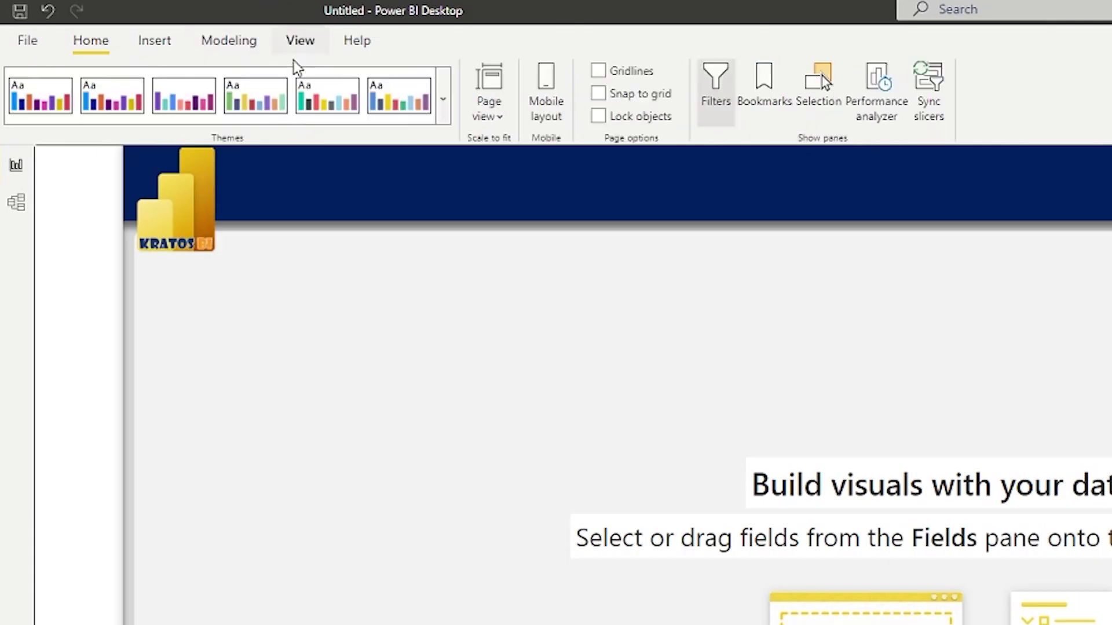
click(499, 118)
click(442, 113)
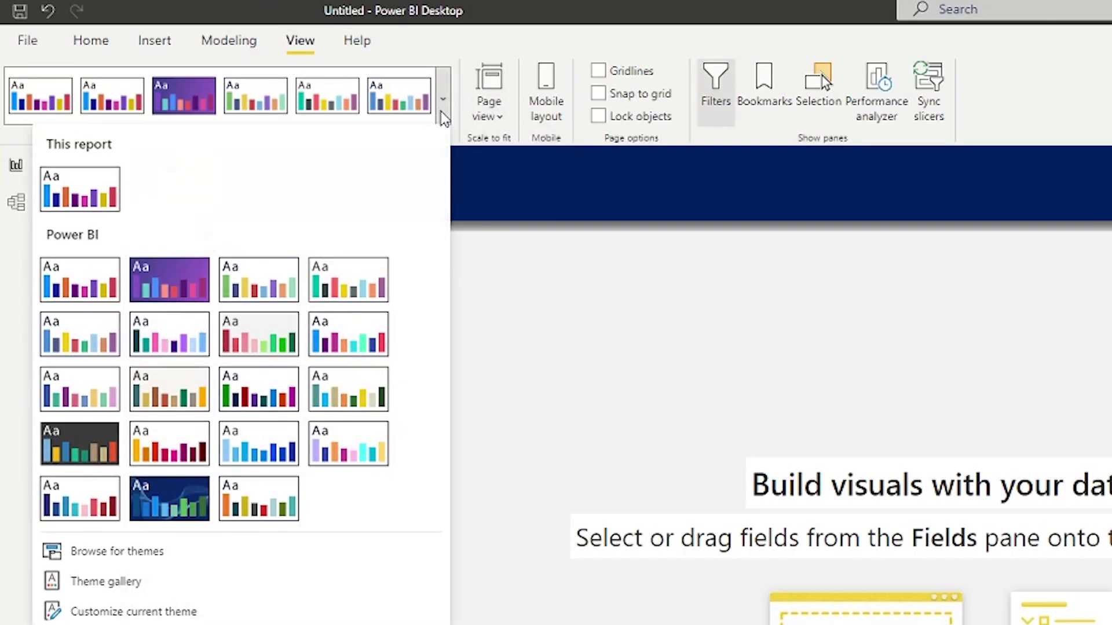
click(167, 551)
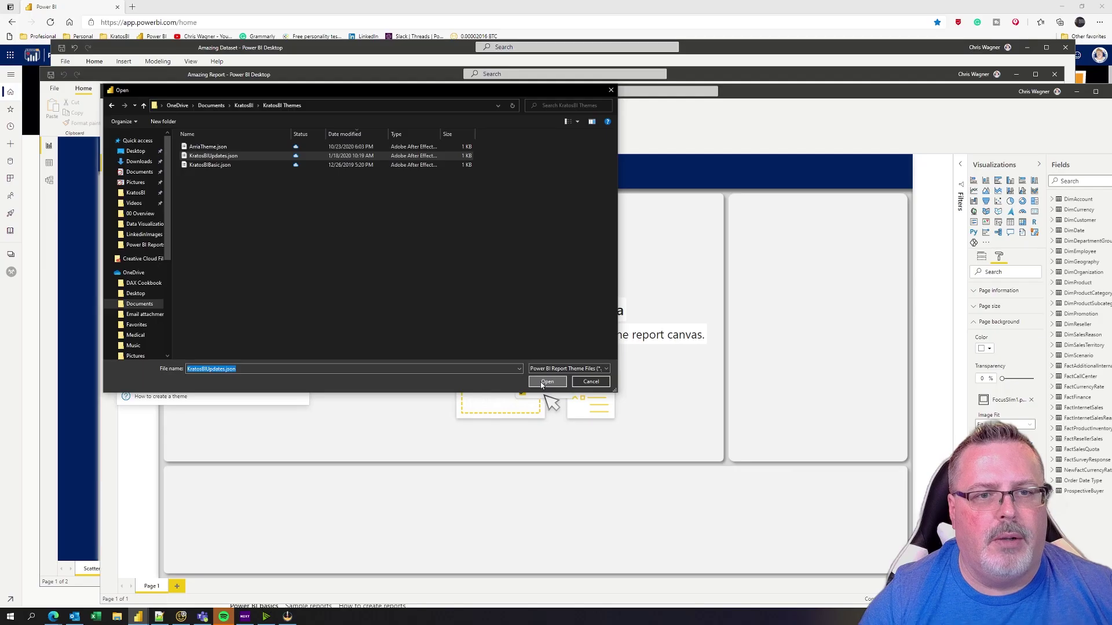
click(541, 381)
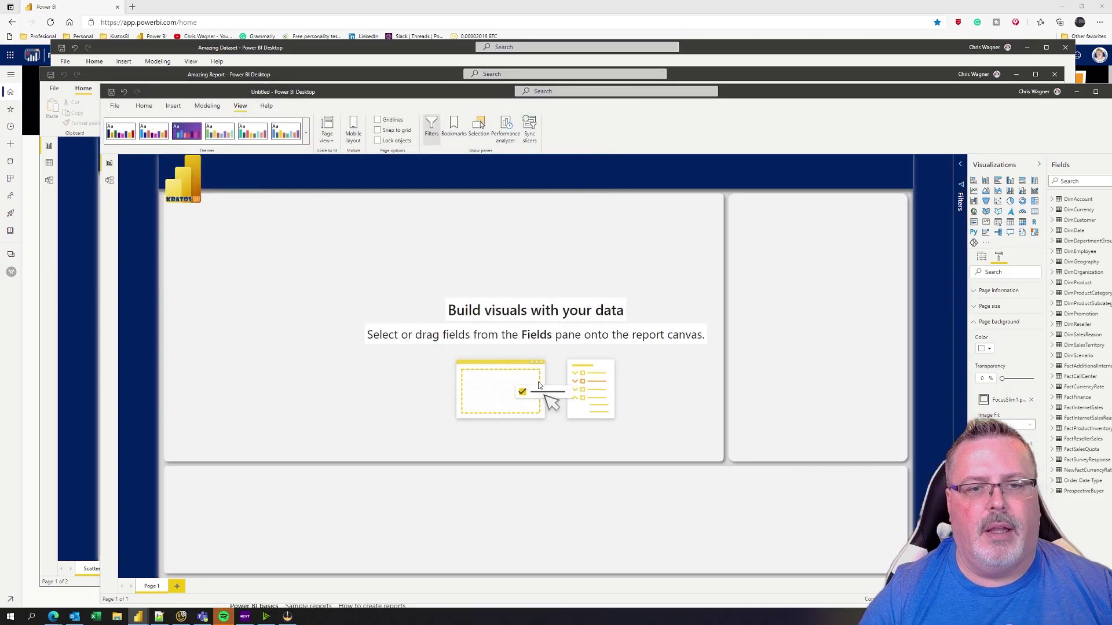
click(626, 334)
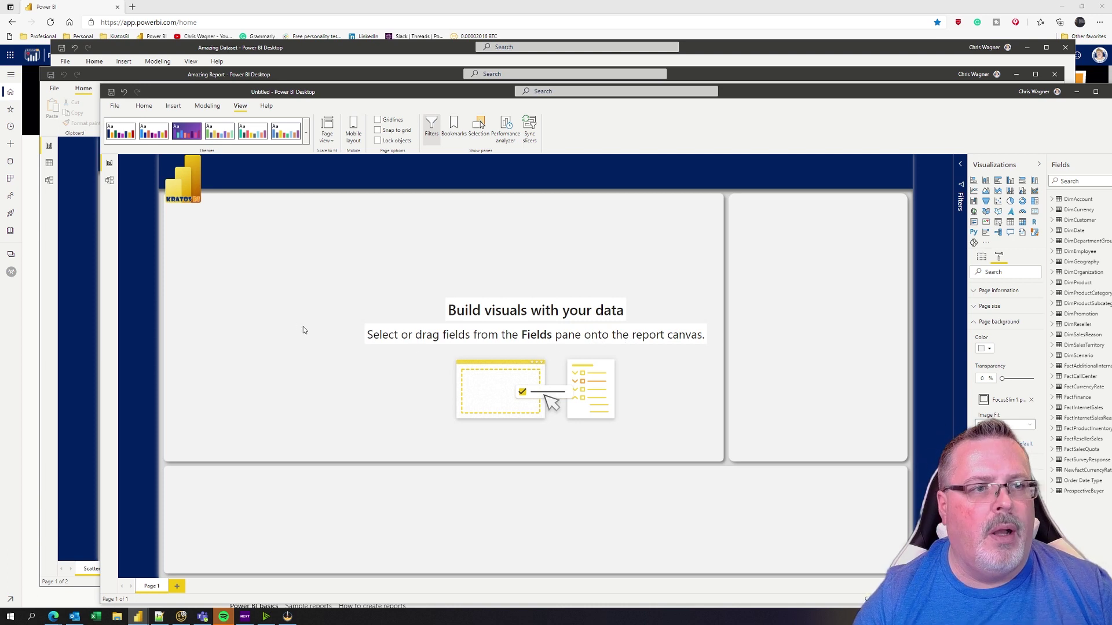
- Copy every visual on Amazing Report's Scatter Chart Design page and paste them onto Page 1 of the untitled report
click(68, 321)
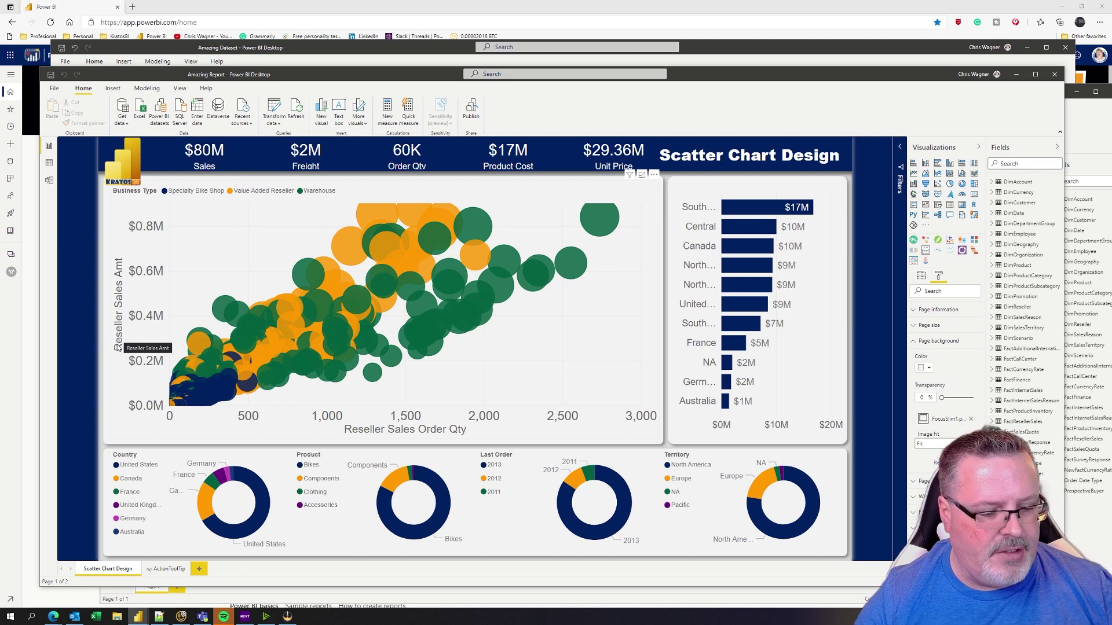
key(ctrl+a)
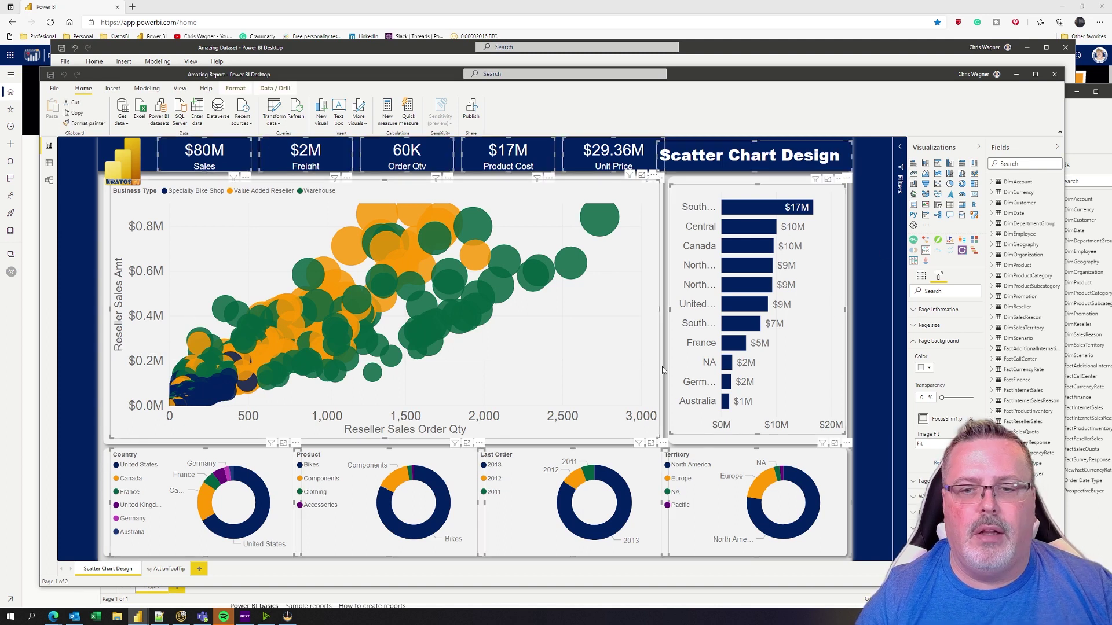
mouse_move(725, 403)
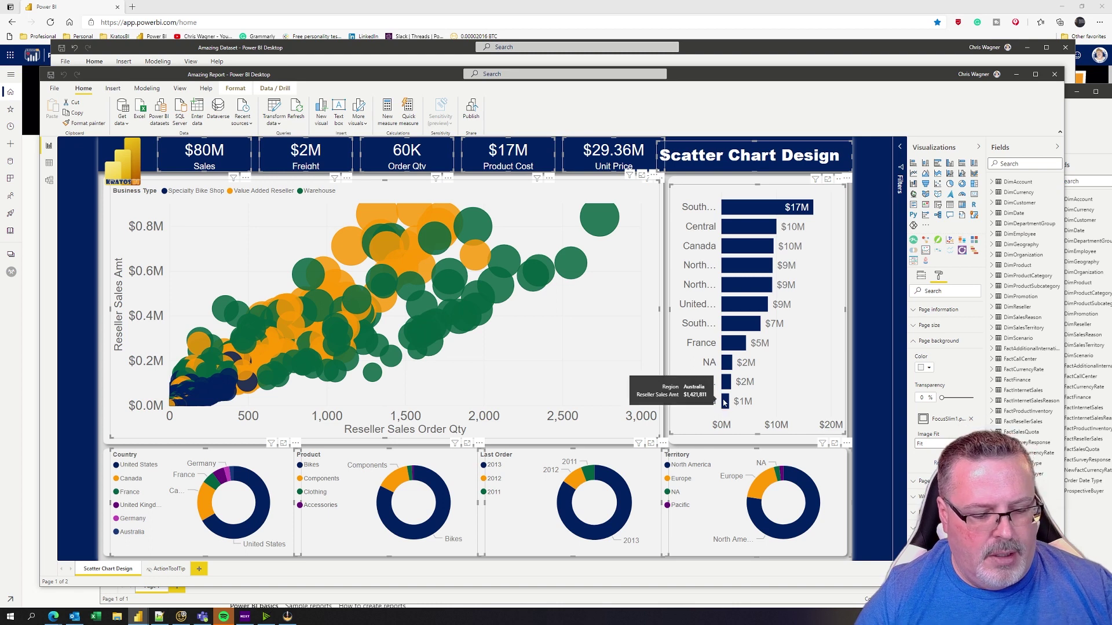
key(ctrl+c)
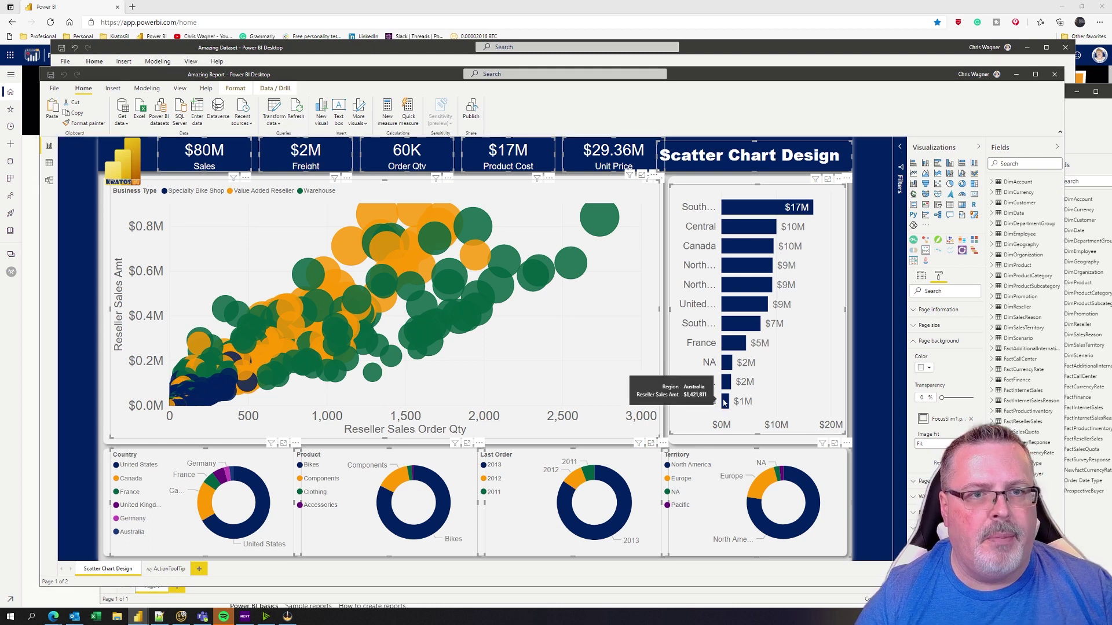
key(alt+Tab)
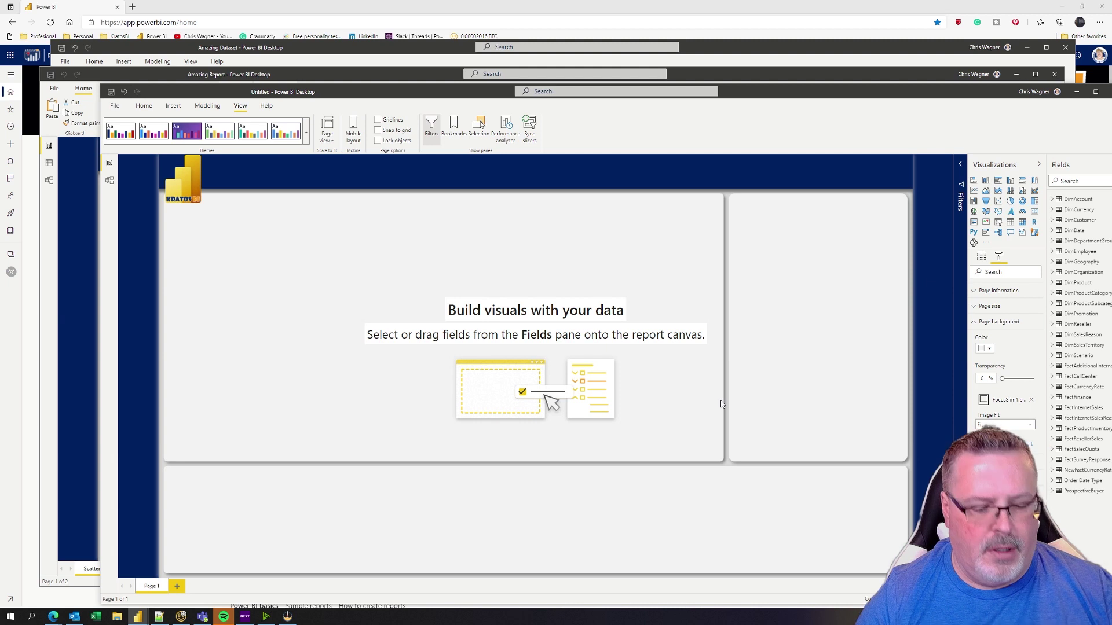
key(ctrl+v)
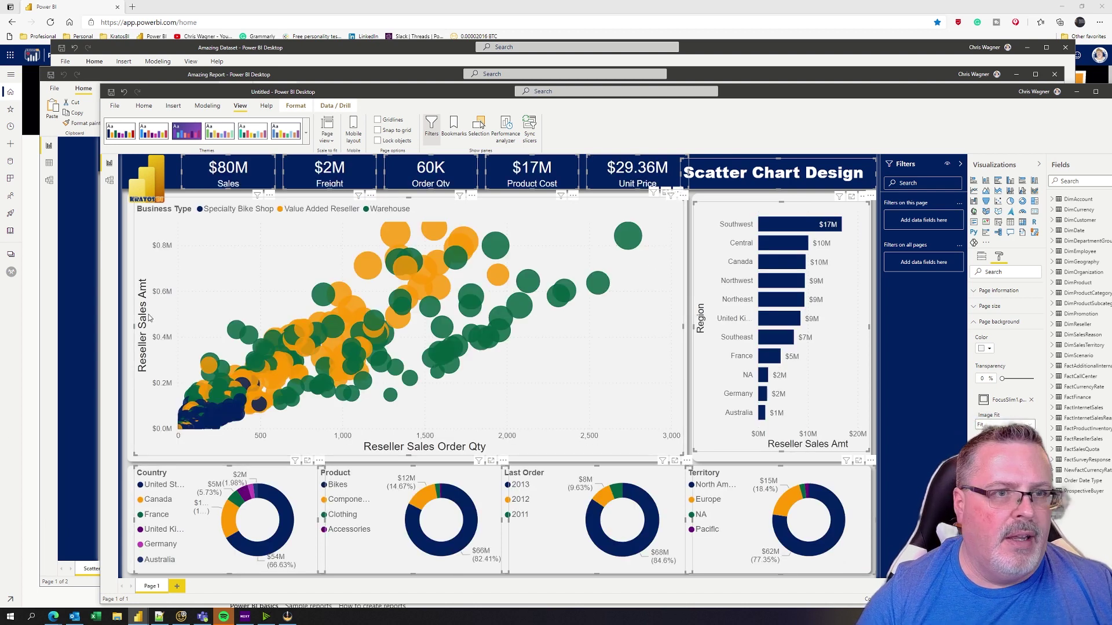
- Rename Page 1 of the untitled report as Scatter Chart Design
drag(219, 95, 322, 90)
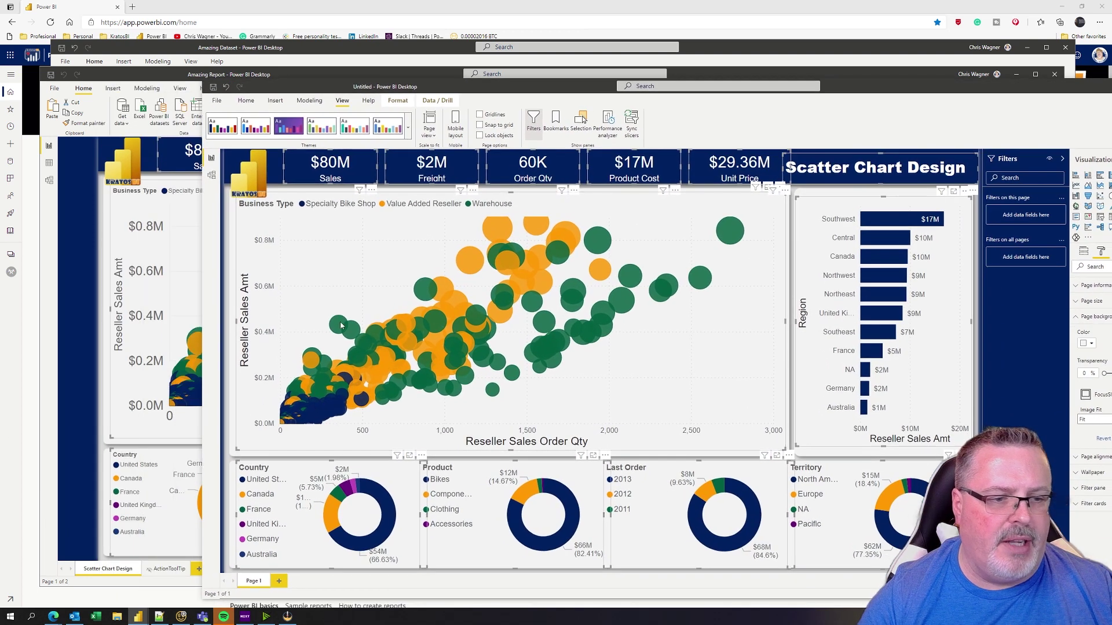
double_click(255, 584)
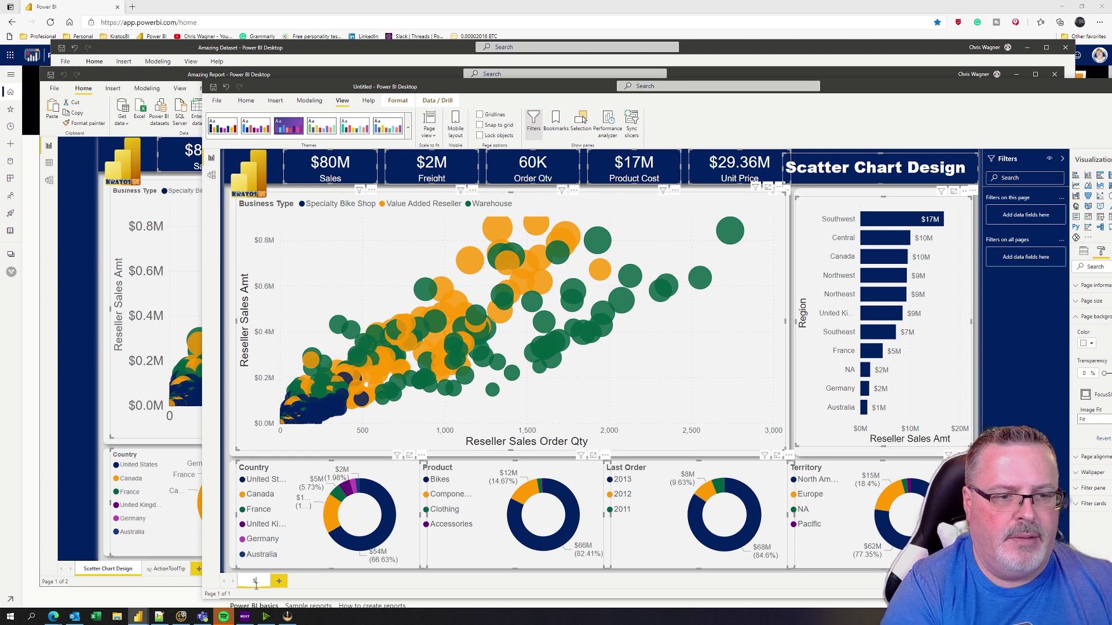
key(ctrl+v)
key(Return)
- Copy all visuals from Amazing Report's ActionToolTip page and check that page's size settings
click(169, 570)
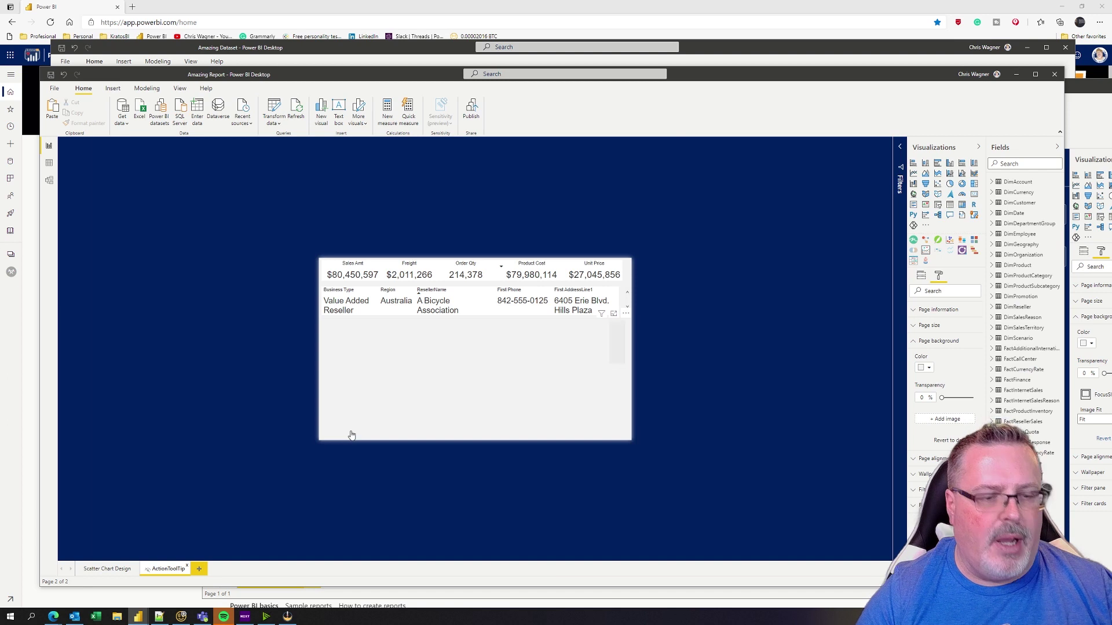
click(351, 435)
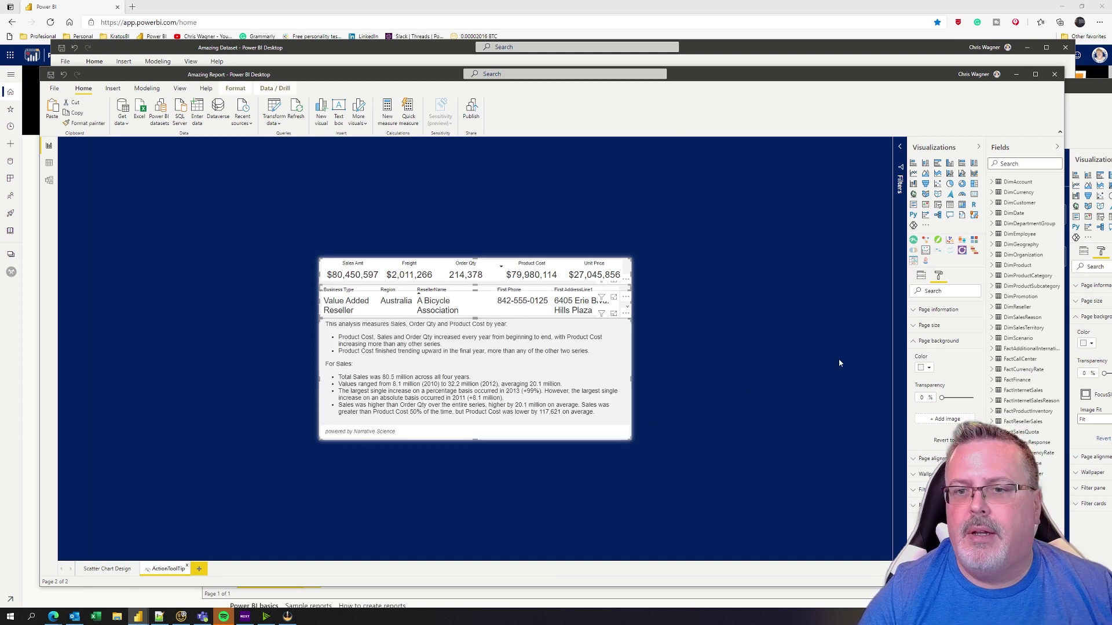
click(816, 422)
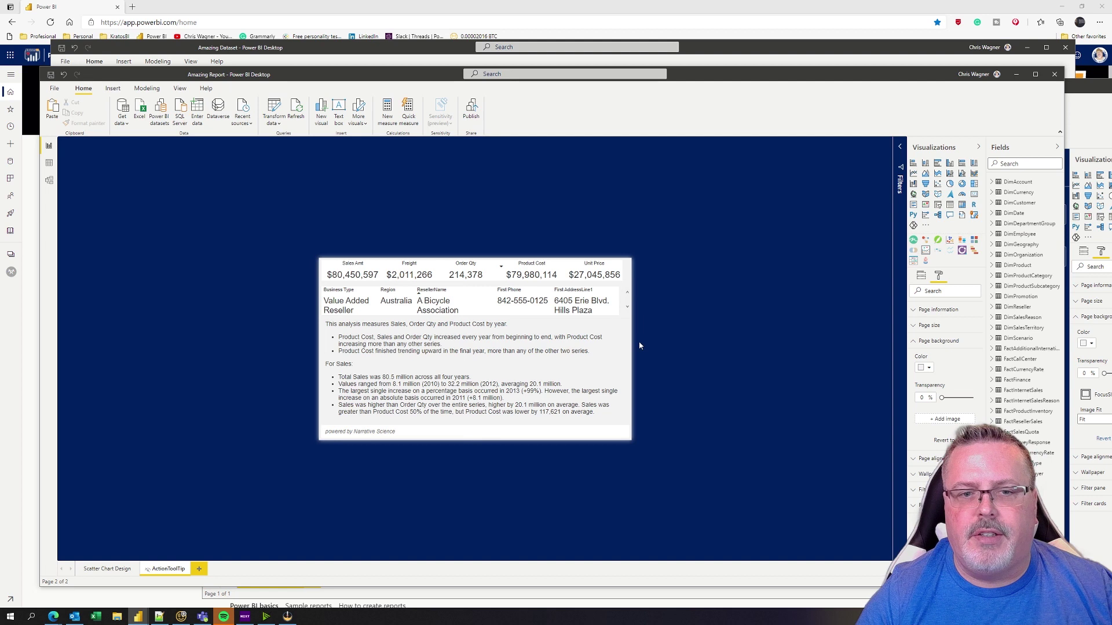
click(928, 326)
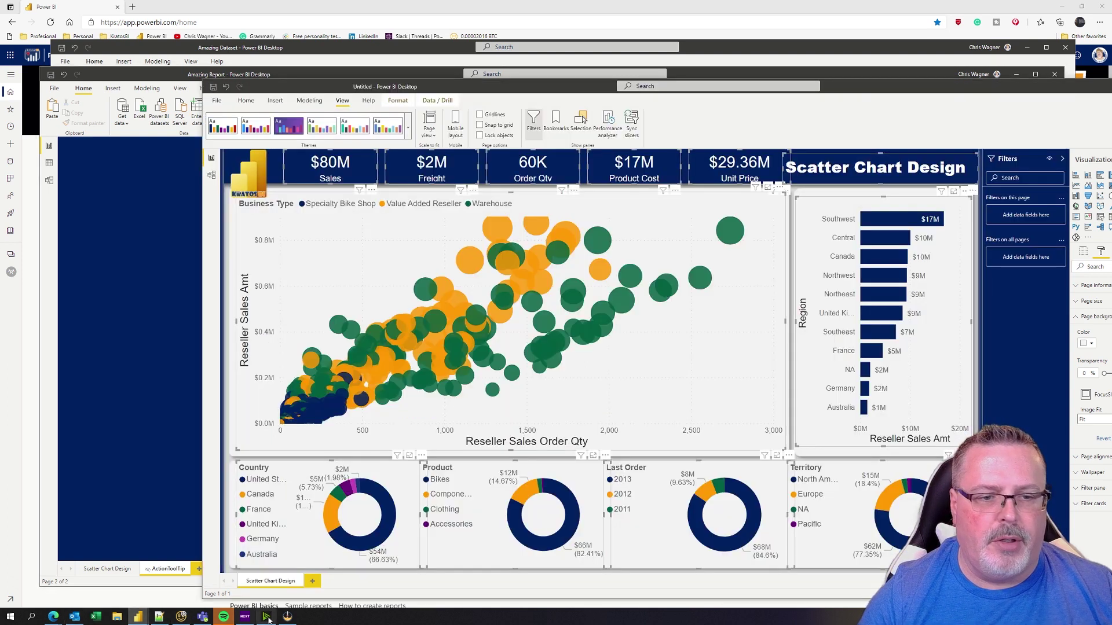
- Add a second page to the untitled report with a custom size of 720 by 480 pixels, viewed at actual size
click(312, 581)
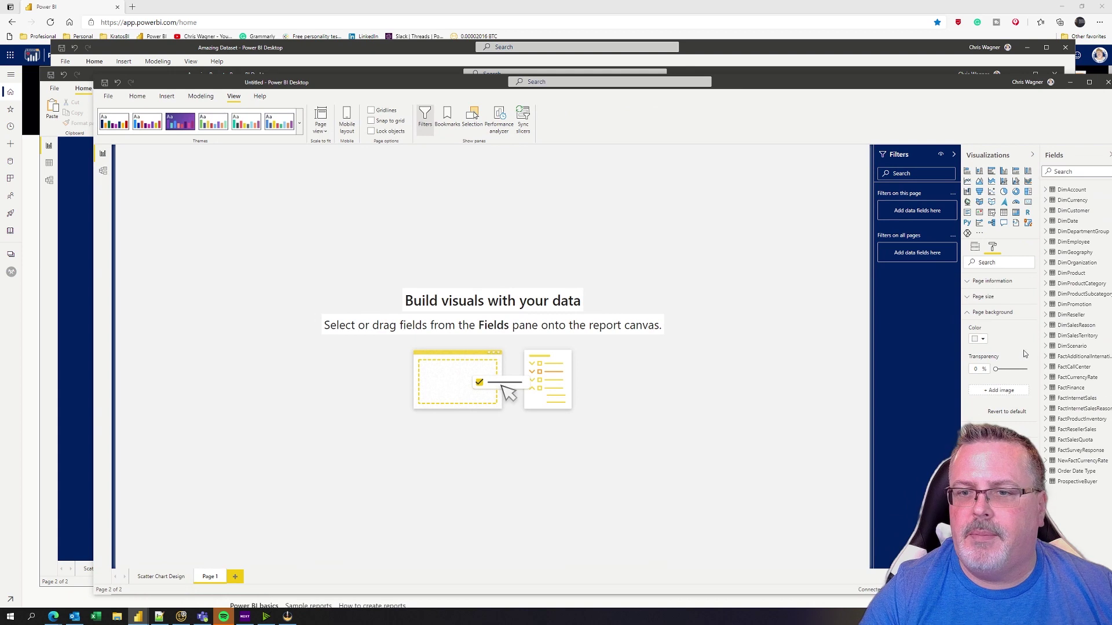
click(991, 301)
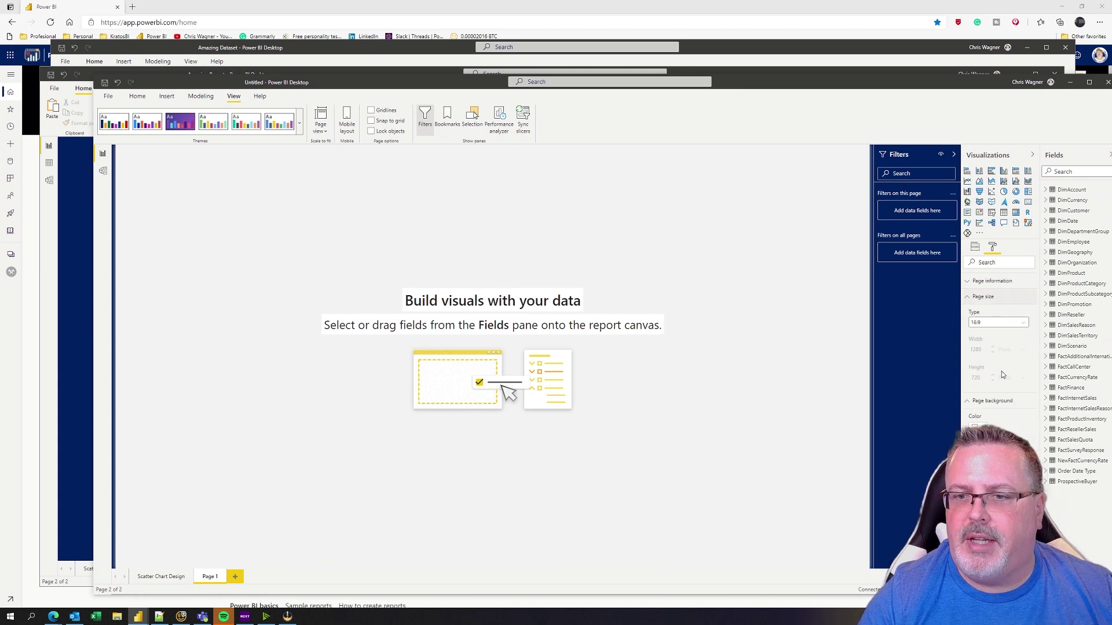
click(993, 322)
click(978, 371)
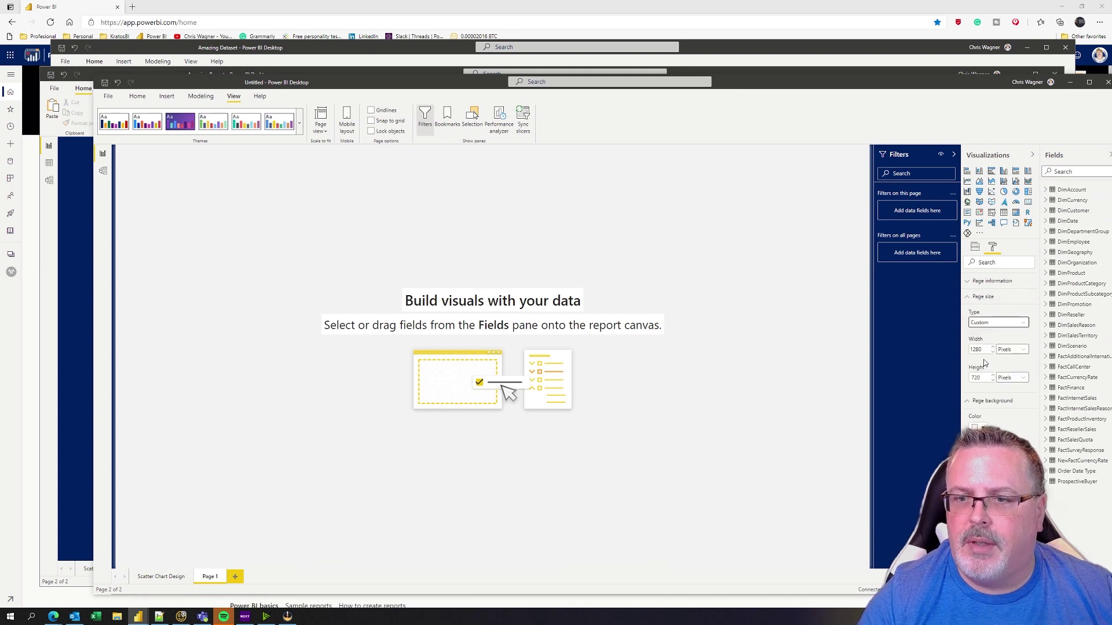
click(992, 352)
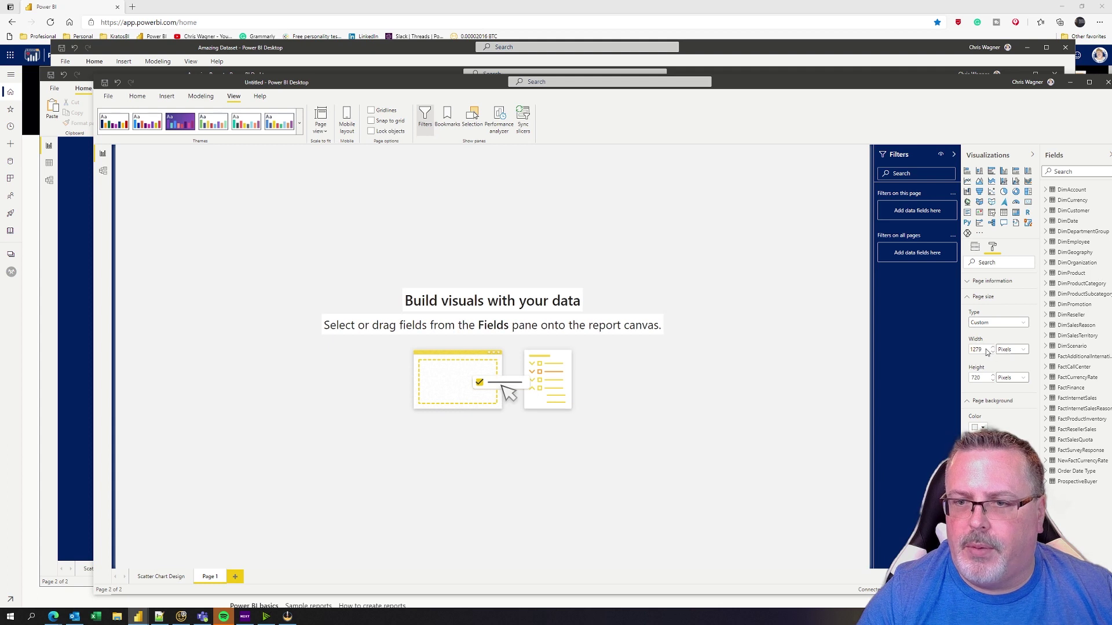
click(320, 120)
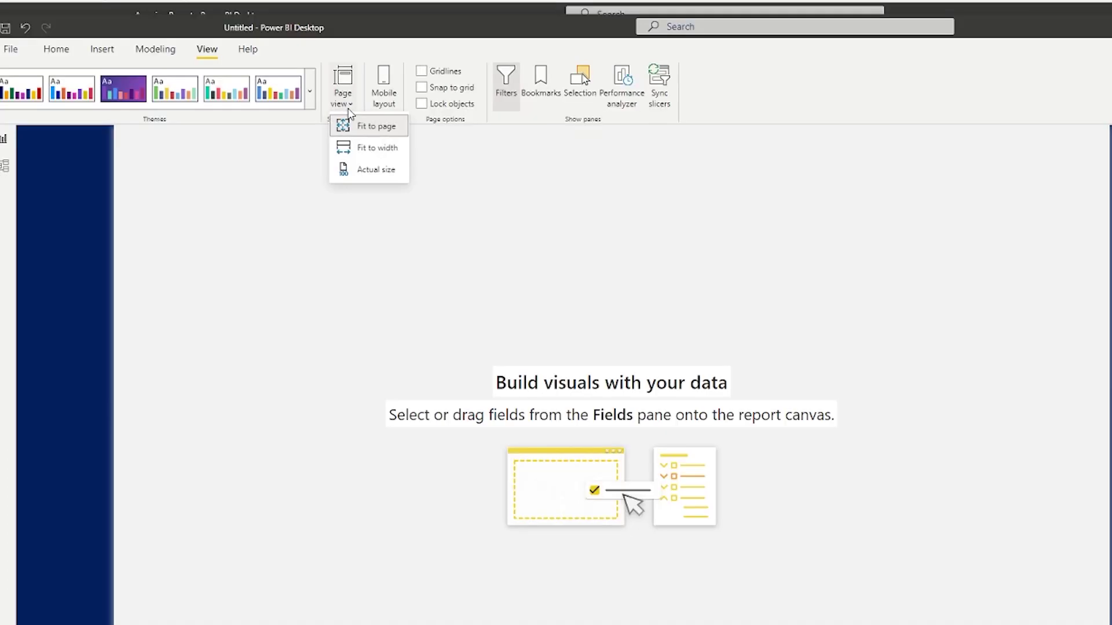
click(360, 168)
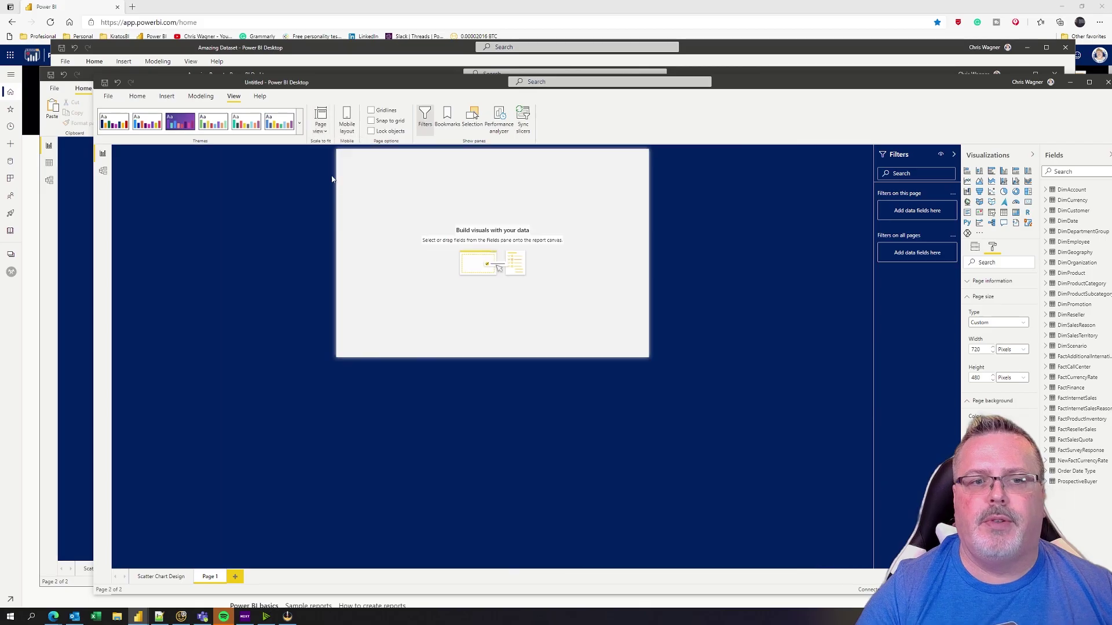
- Paste the copied tooltip visuals onto the new page and rename it ActionToolTip
click(570, 307)
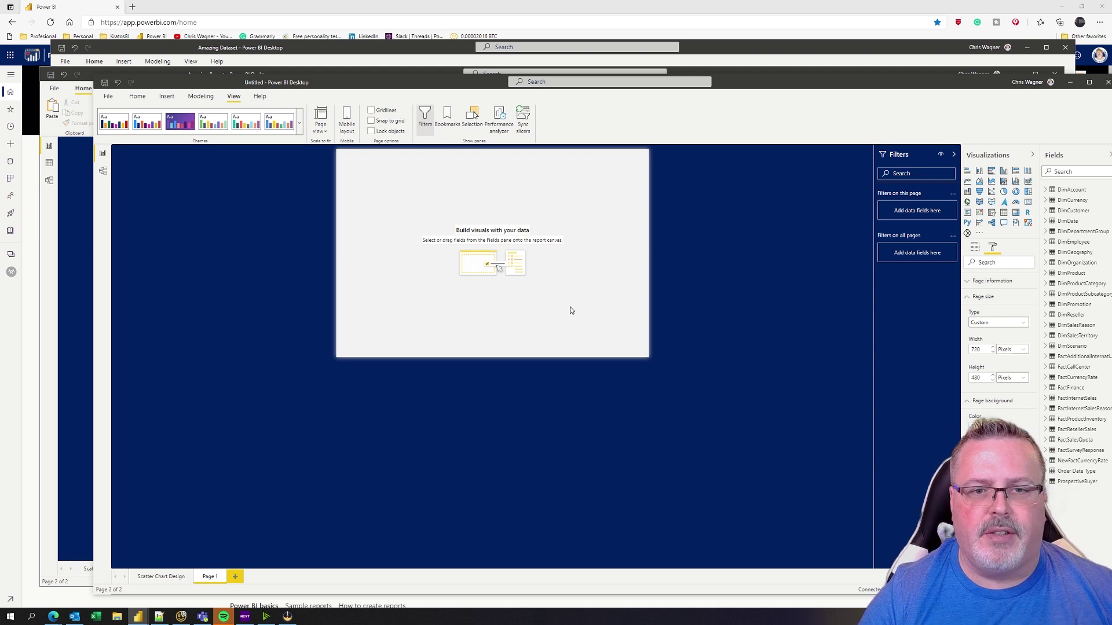
key(ctrl+v)
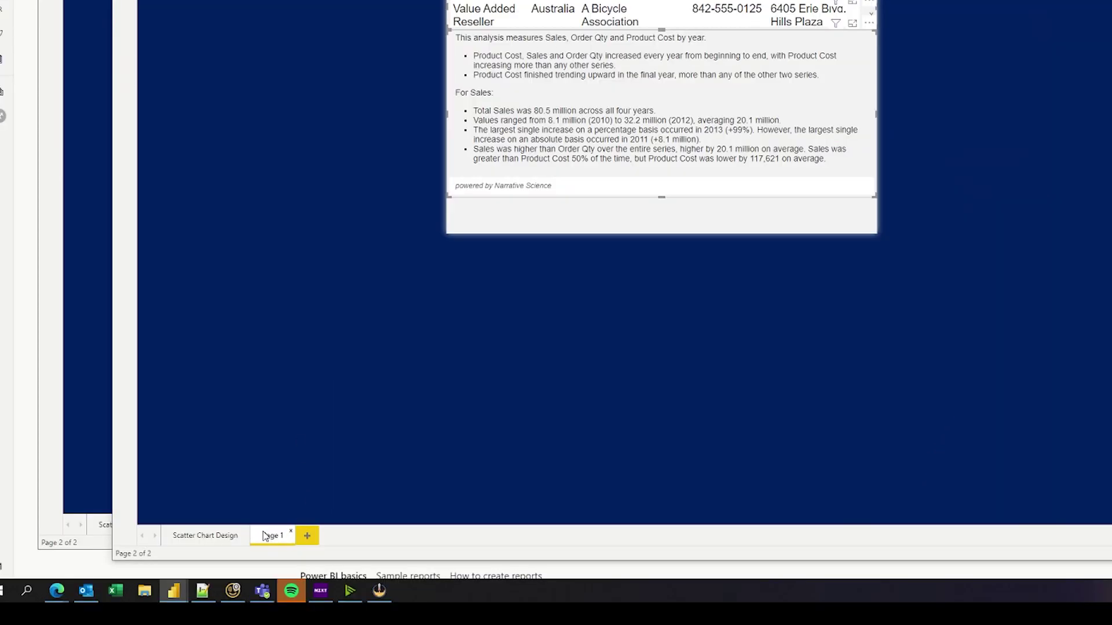
double_click(270, 537)
key(Return)
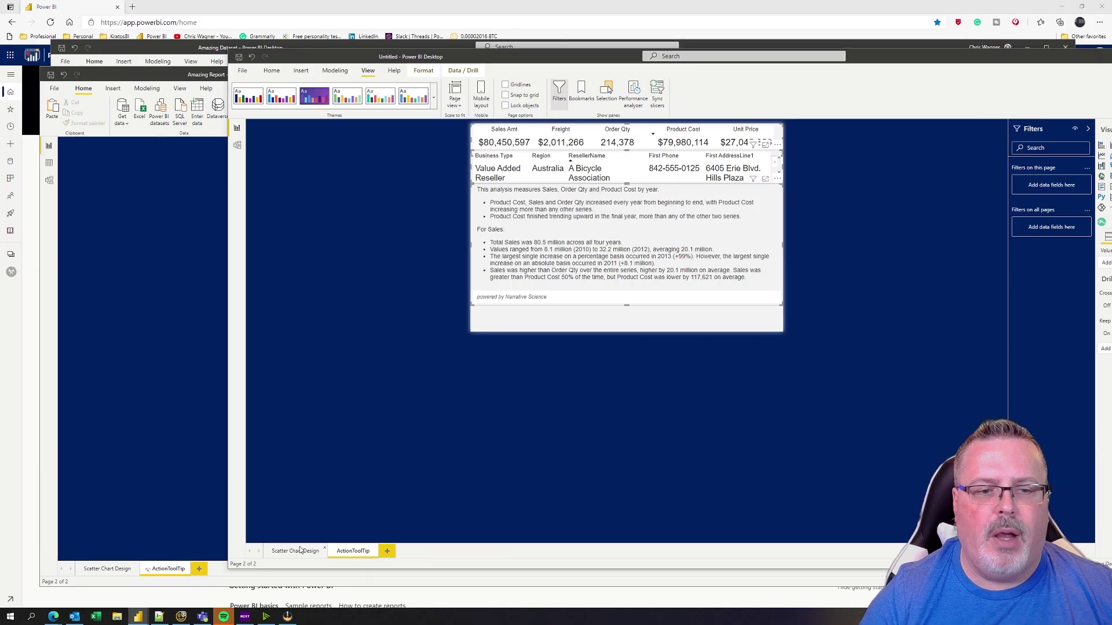
- Hide the ActionToolTip page, leave Scatter Chart Design open, and reposition the window so the whole report is in view
click(300, 550)
right_click(359, 551)
click(377, 545)
drag(536, 62, 378, 72)
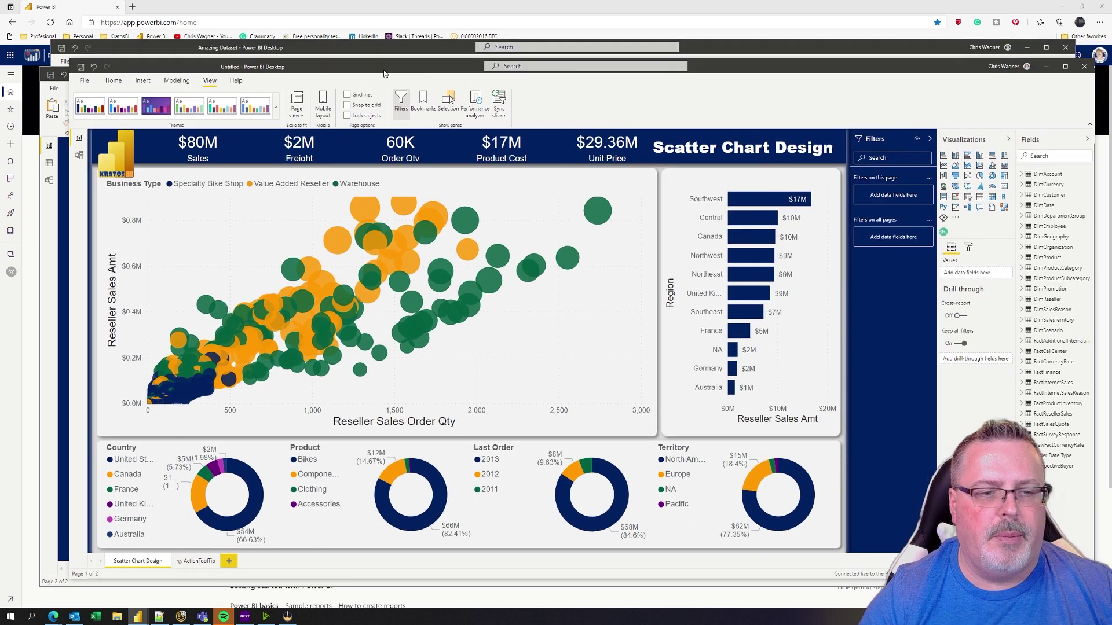
- Inspect the page information settings of the ActionToolTip page, including its Tooltip option
click(199, 561)
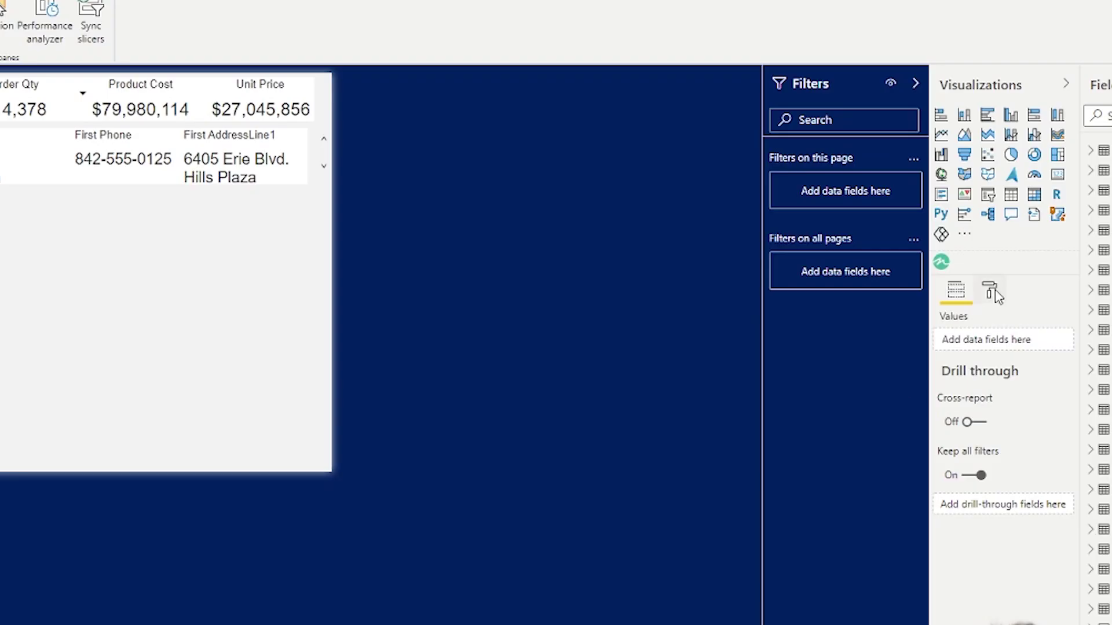
click(968, 248)
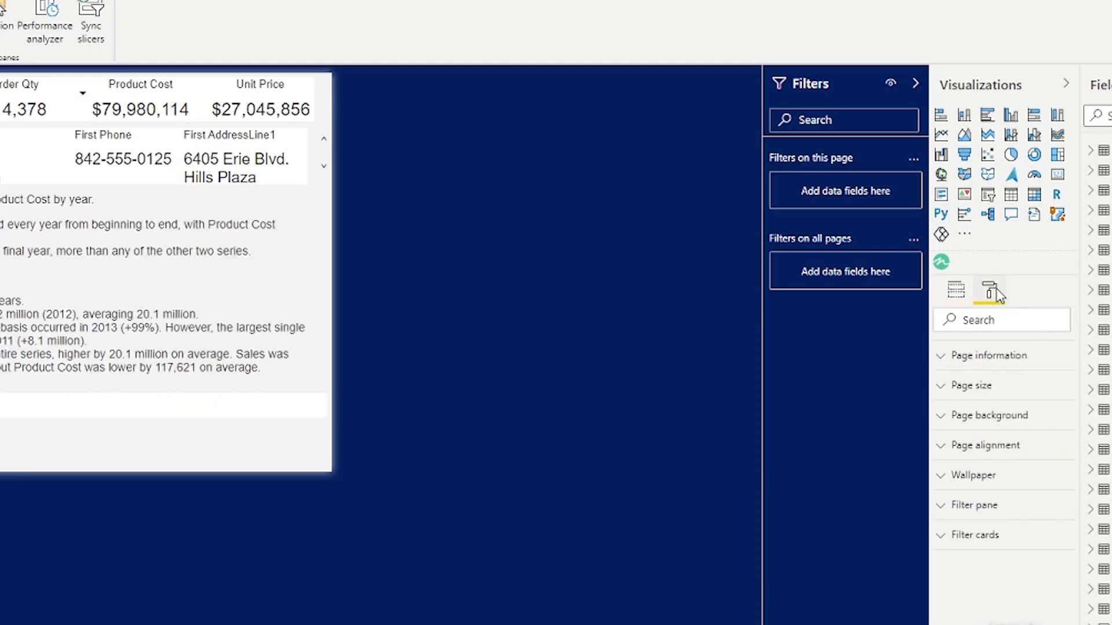
click(989, 356)
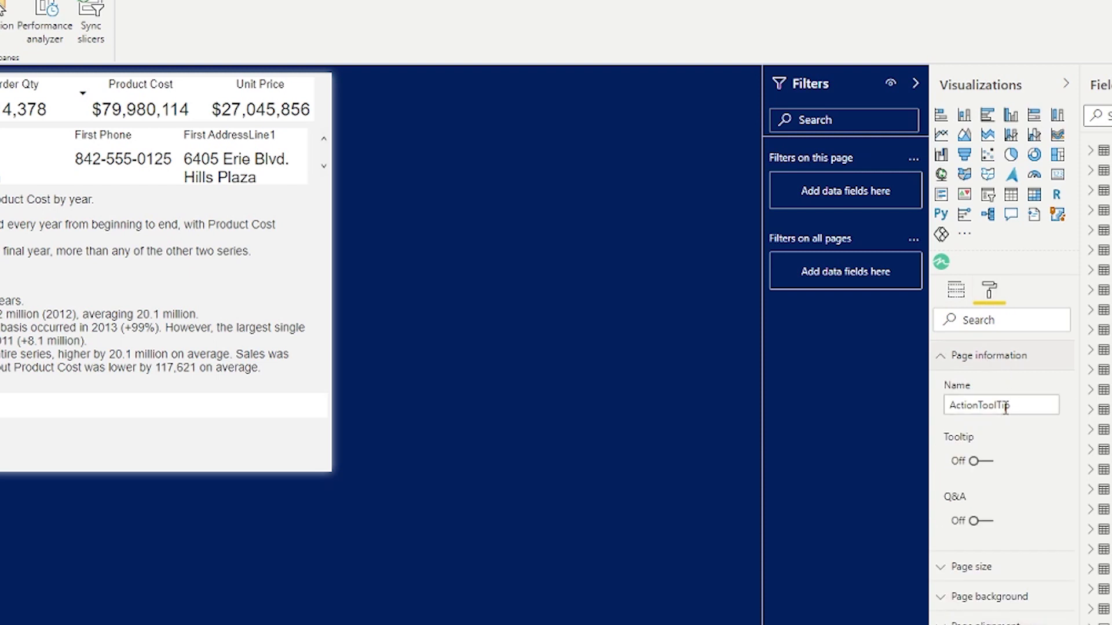
click(954, 356)
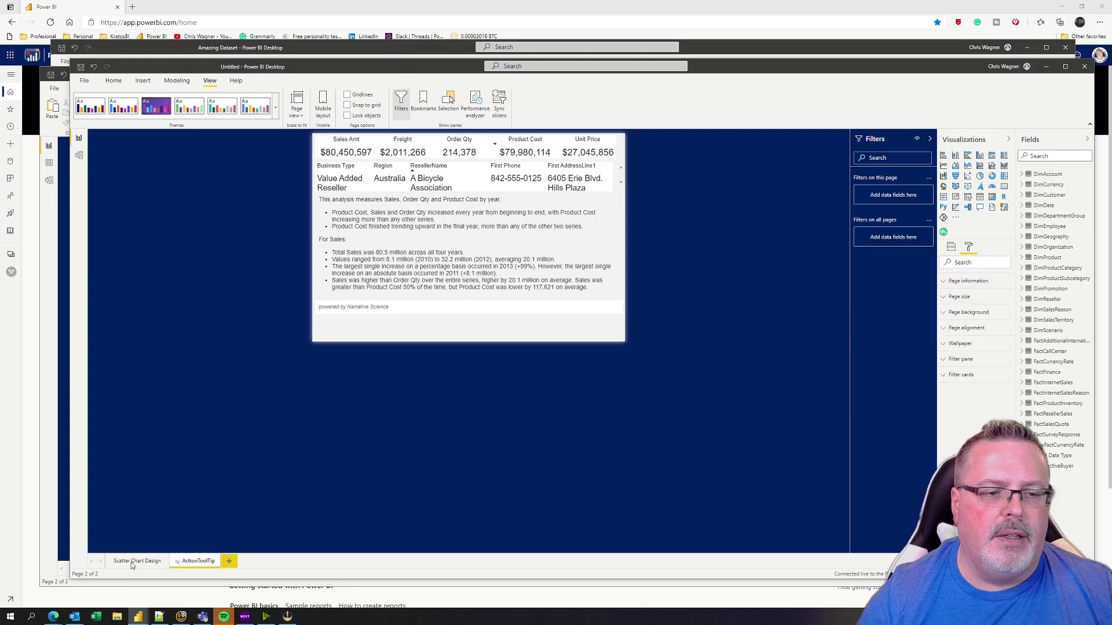
- Inspect the tooltip formatting of the scatter chart on the Scatter Chart Design page
click(132, 563)
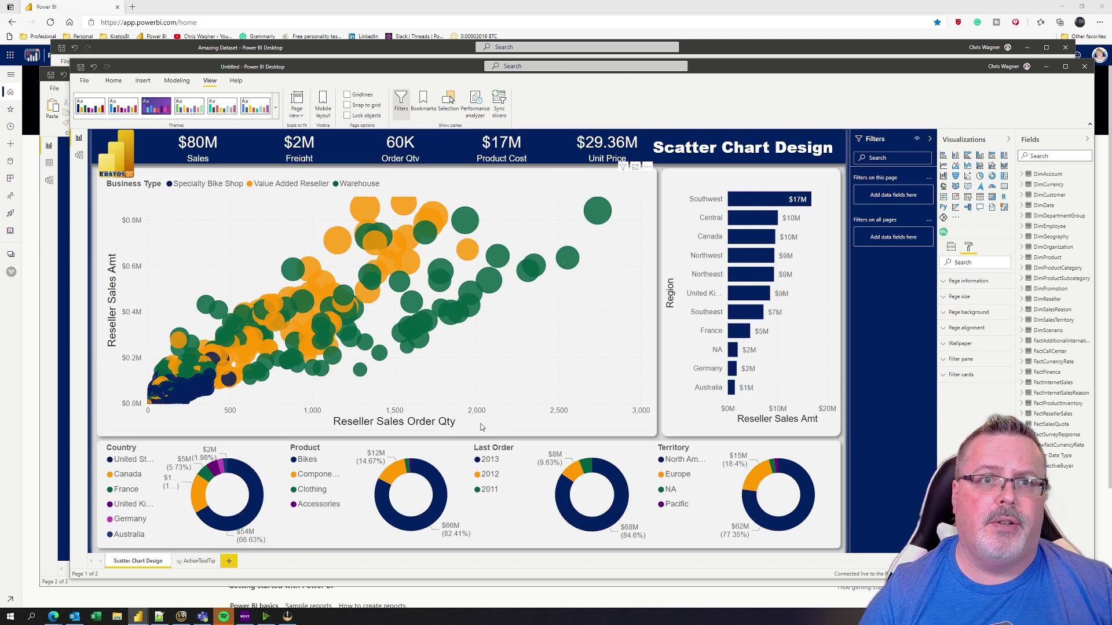
click(532, 342)
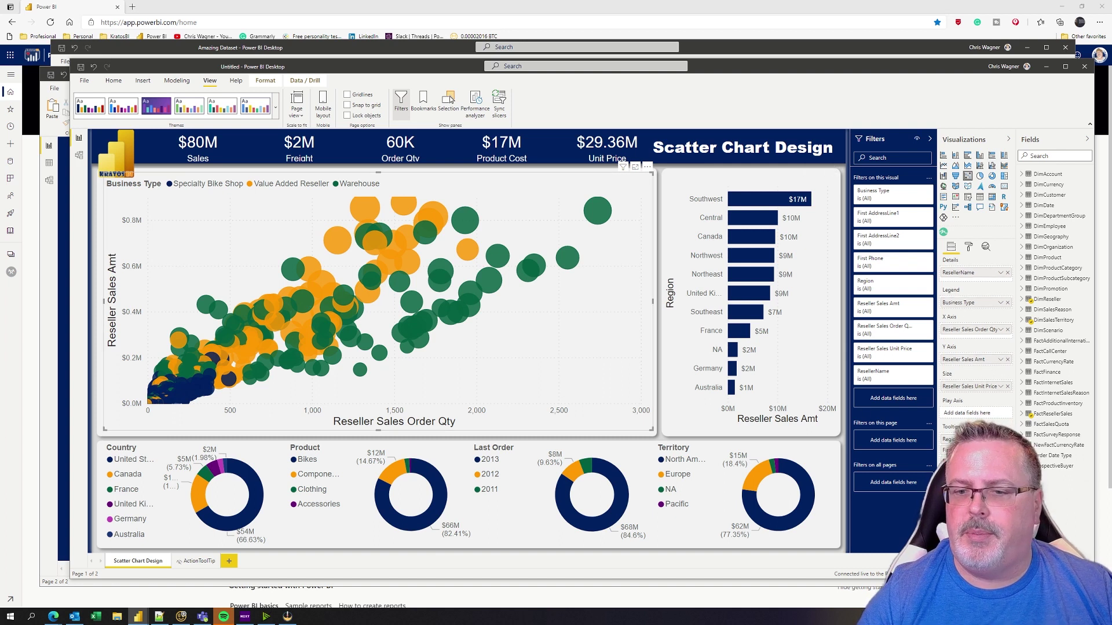
click(969, 248)
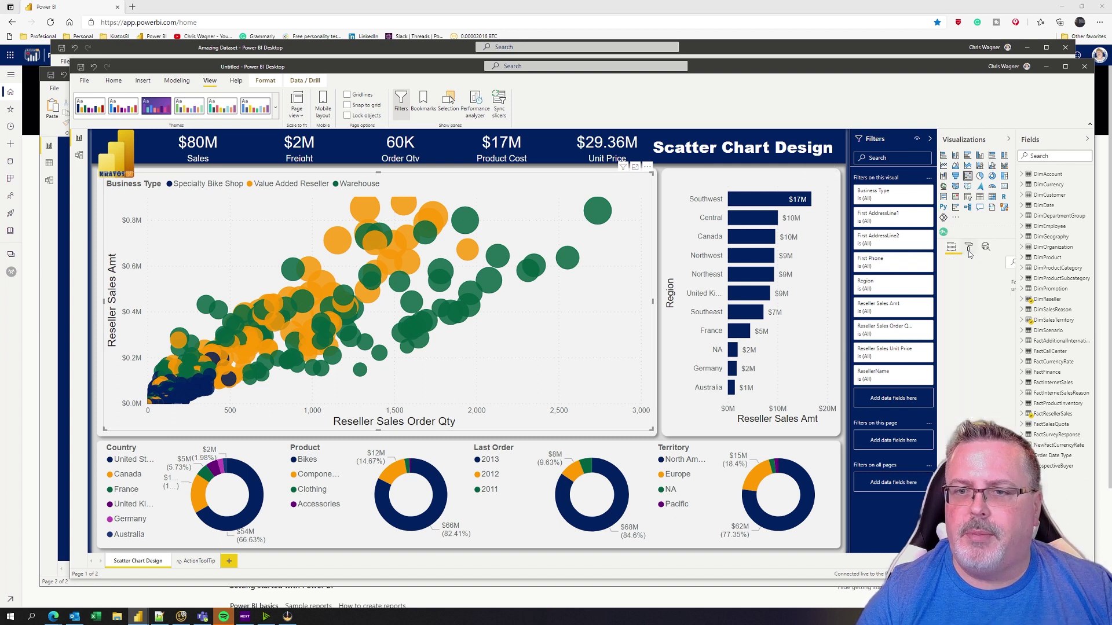
scroll(972, 347, down, 5)
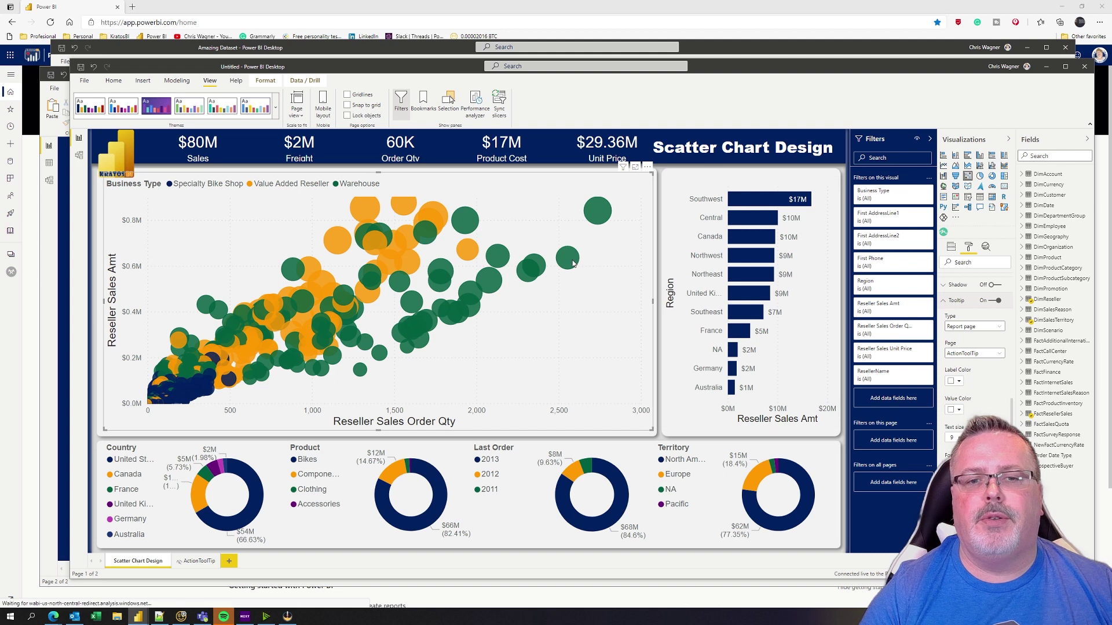
- Refresh the scatter chart's tooltip page assignment by setting it to Auto and back to ActionToolTip, and check the tooltip on a data point
mouse_move(573, 263)
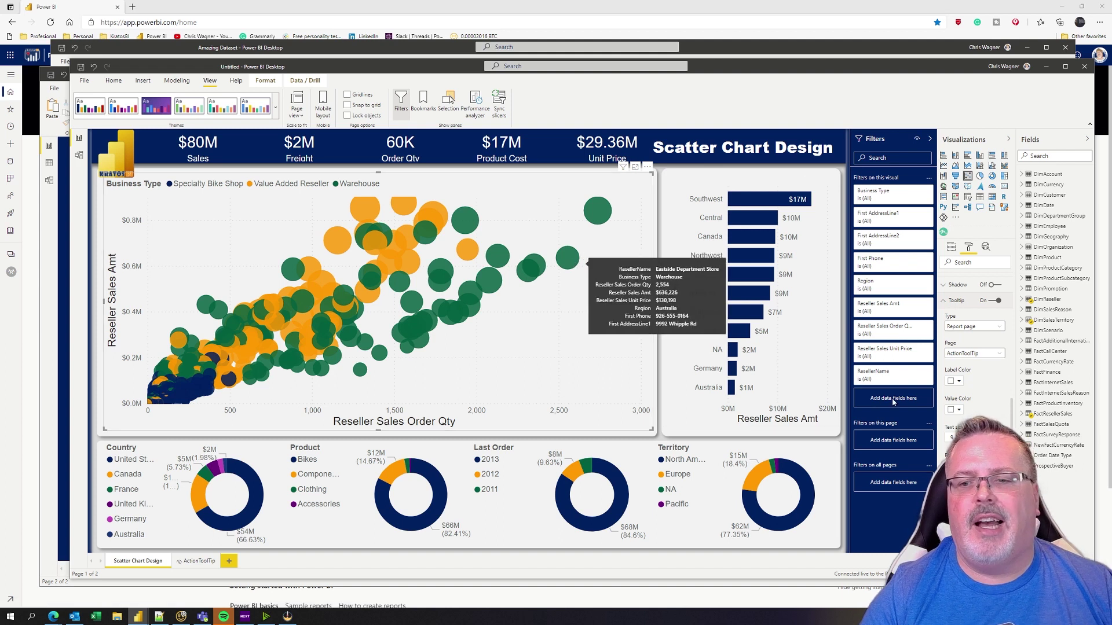
click(973, 355)
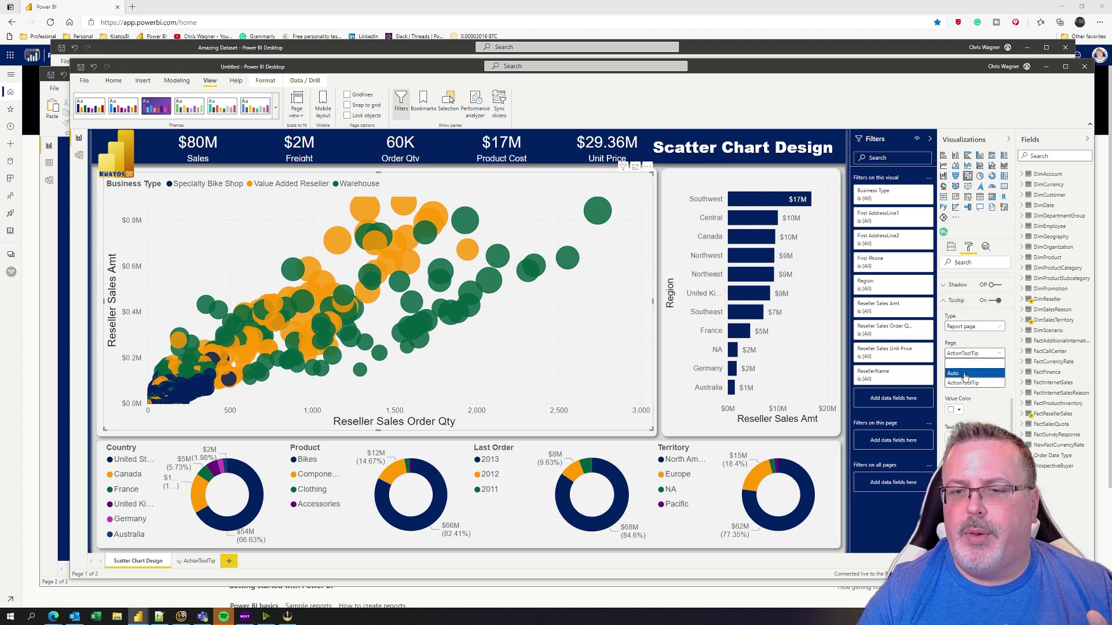
click(967, 367)
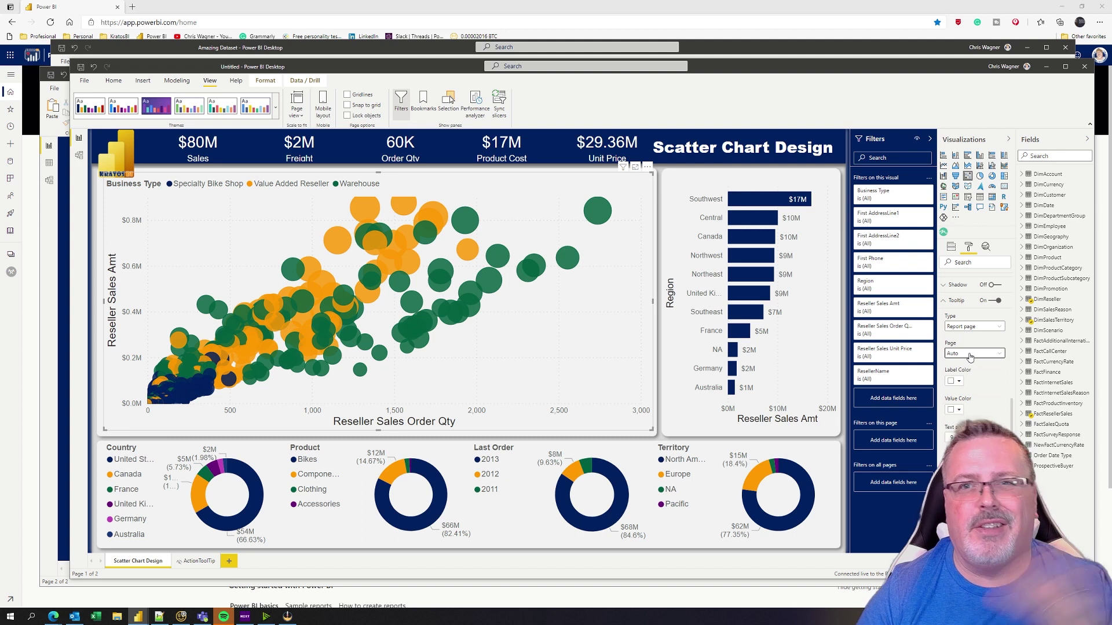
click(970, 355)
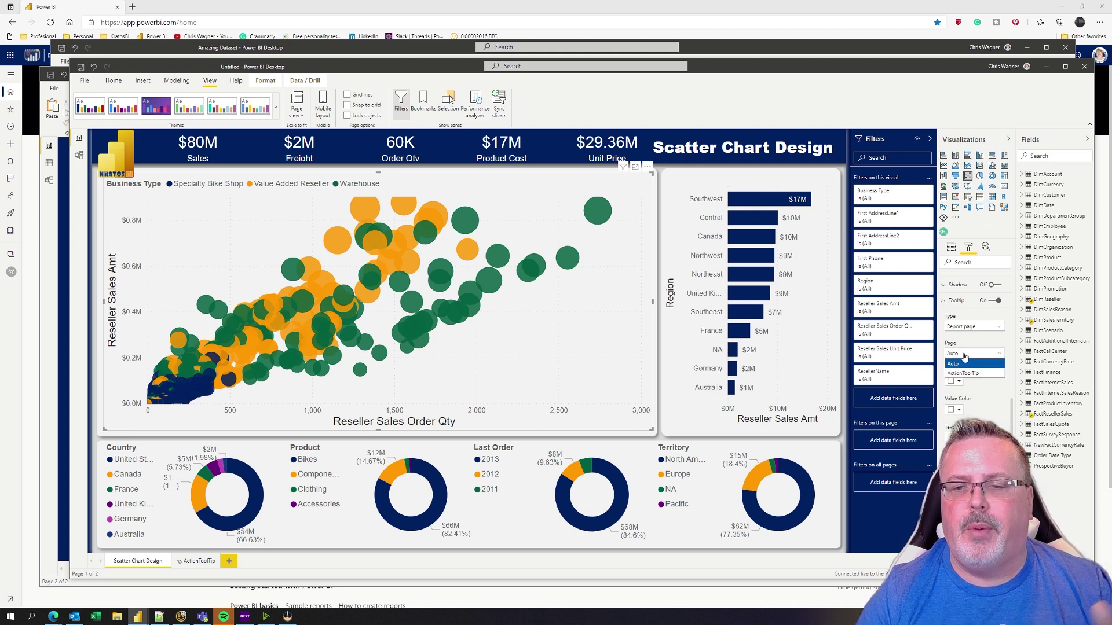
click(971, 373)
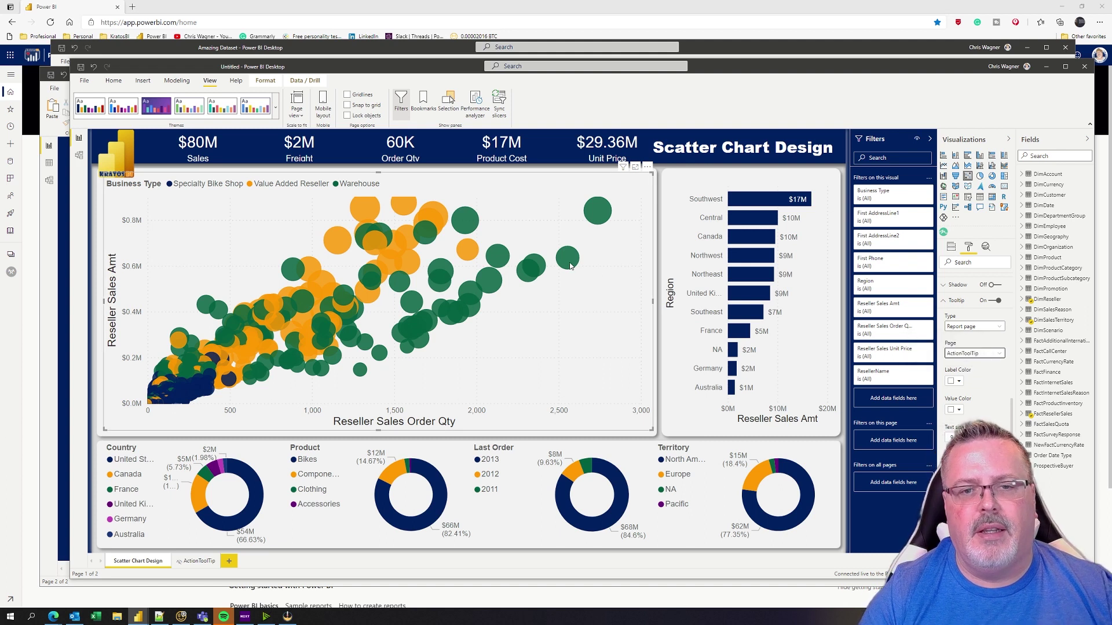
mouse_move(571, 266)
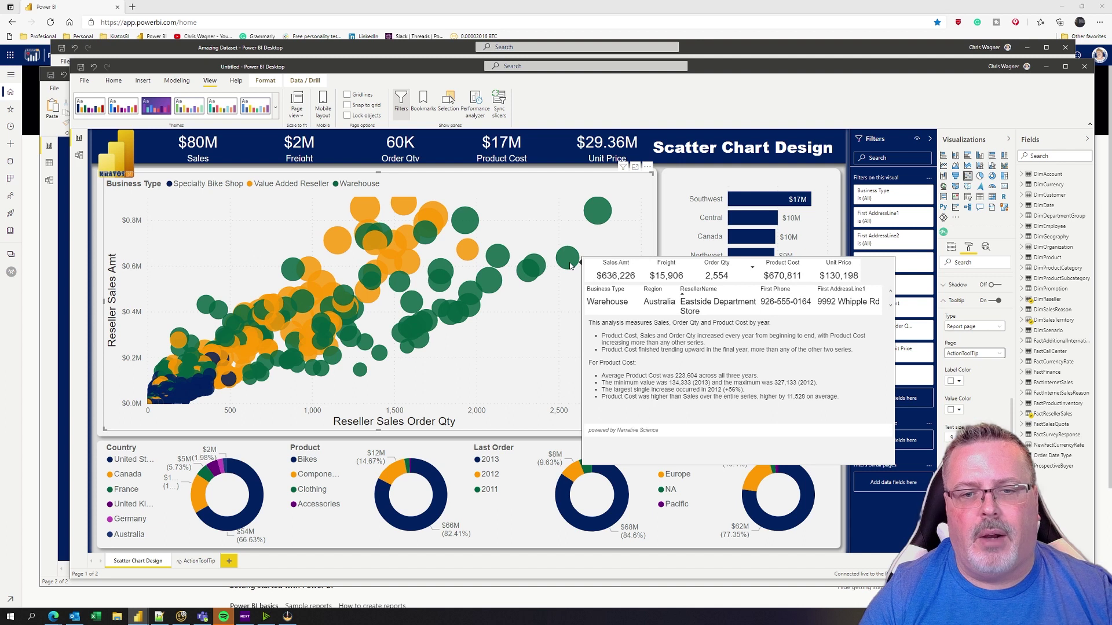
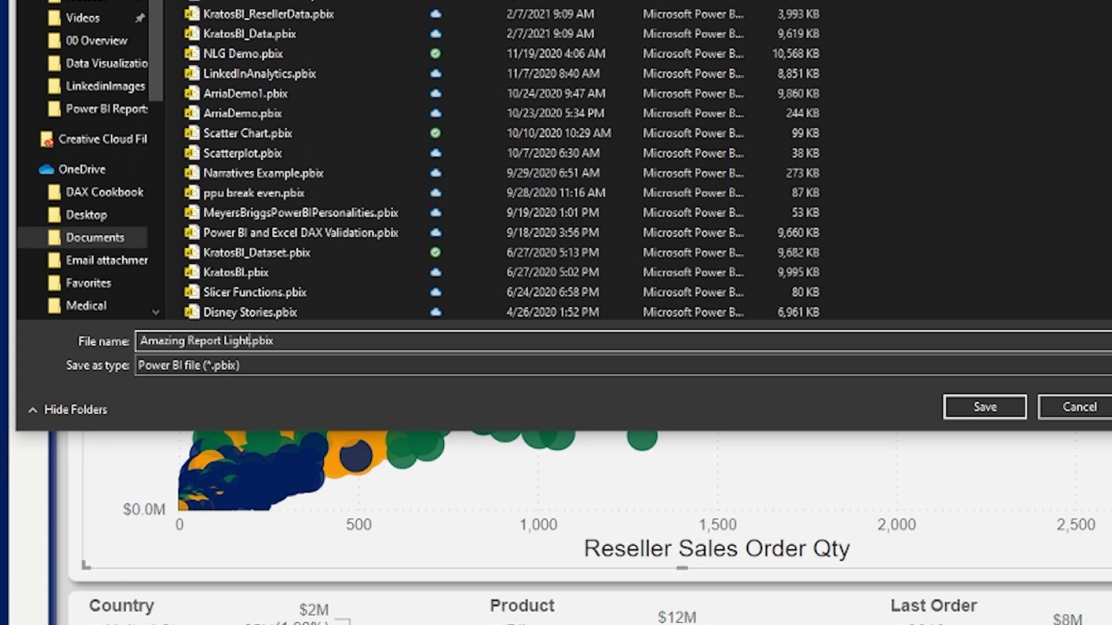
- Save the live-connected report as Amazing Report Lite.pbix in the Power BI Reports folder
key(BackSpace)
text(te)
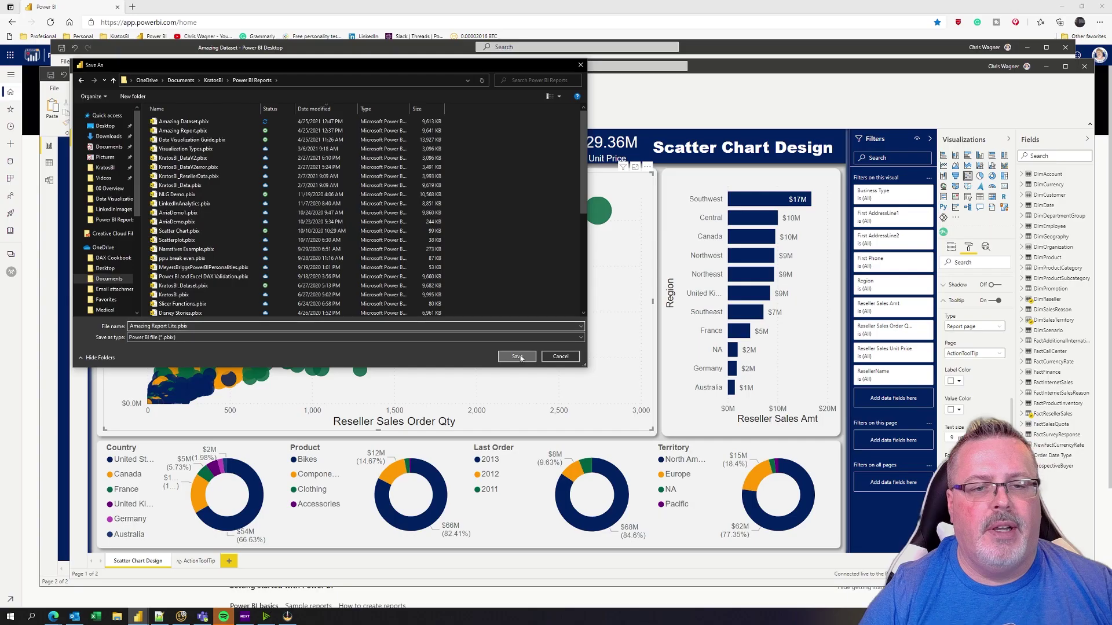
click(517, 357)
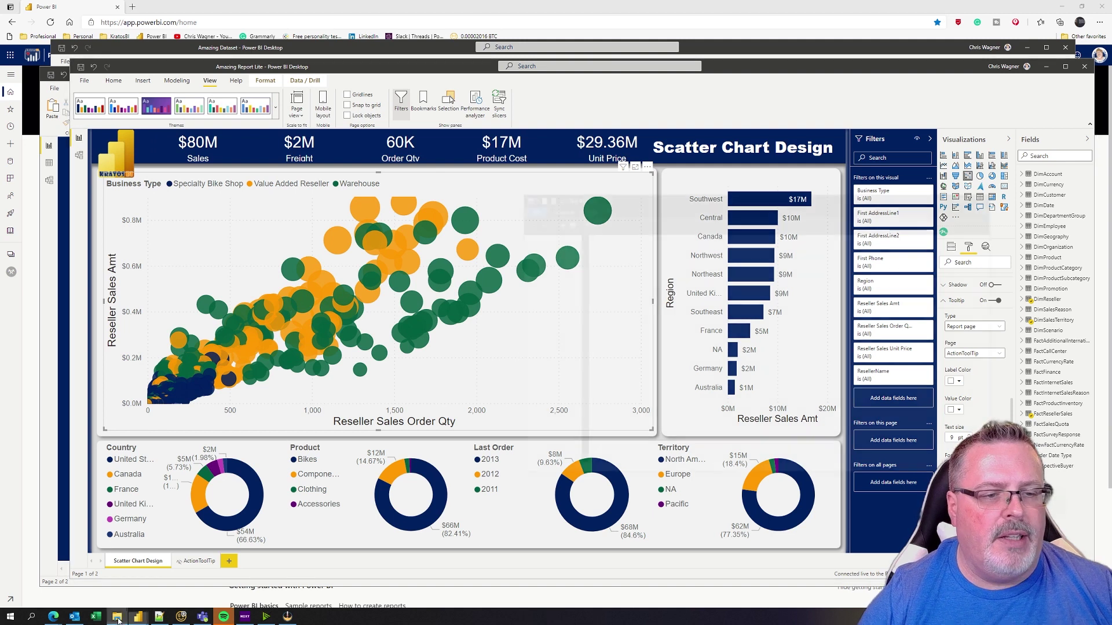
- Switch to File Explorer and open the Power BI Reports folder inside KratosBI
click(118, 617)
drag(659, 204, 518, 203)
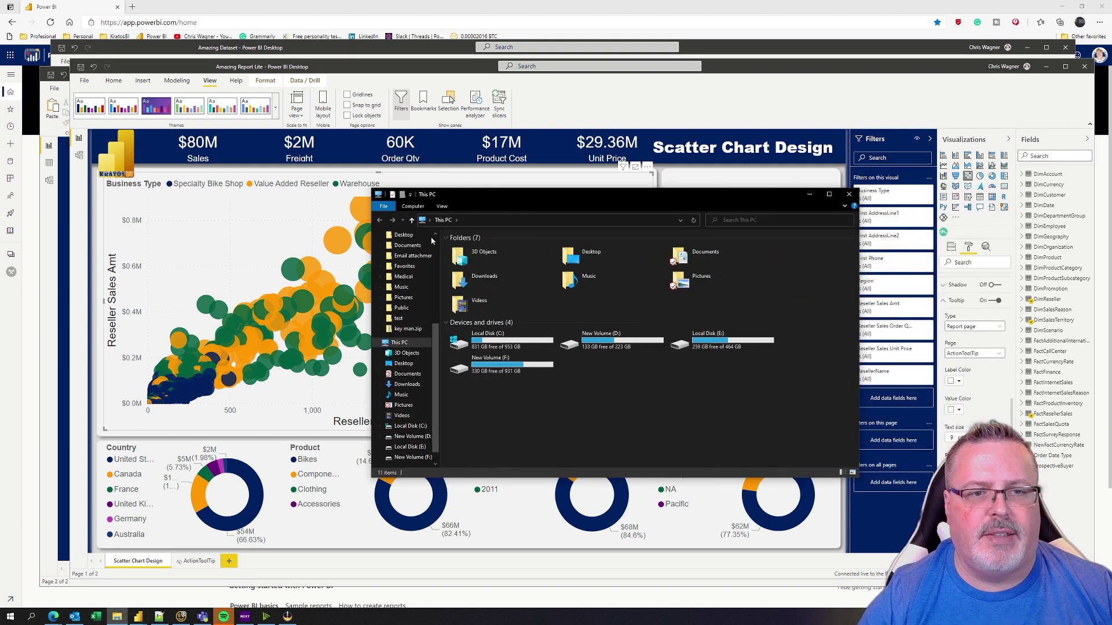
scroll(407, 295, up, 5)
click(403, 295)
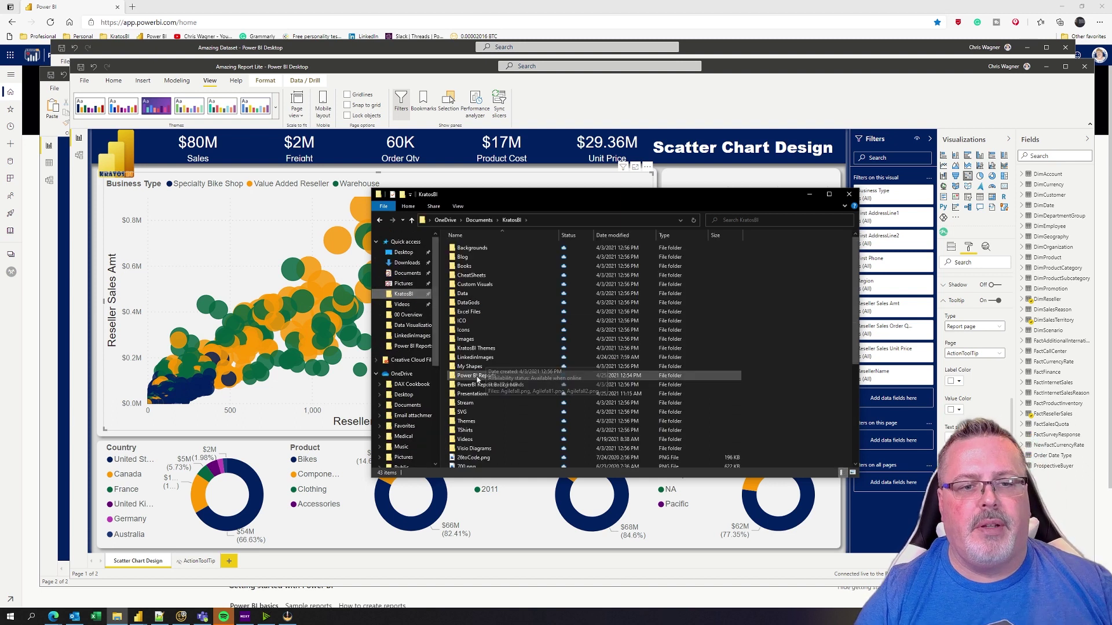
double_click(478, 376)
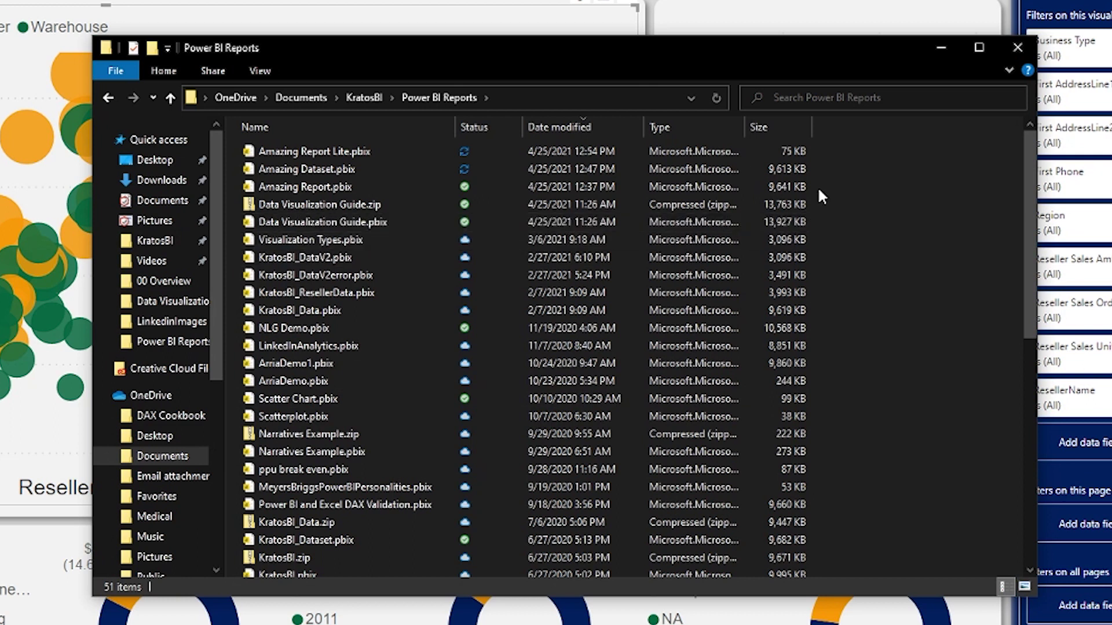
- Compare the file sizes of Amazing Report Lite.pbix and Amazing Report.pbix, and minimize the folder window
click(800, 152)
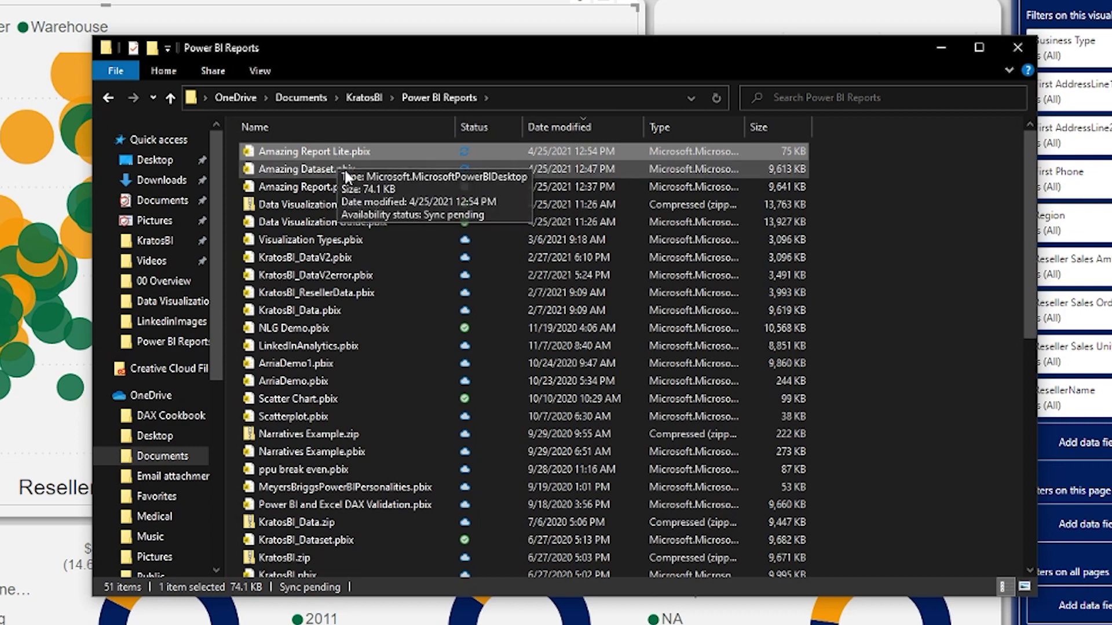
click(553, 191)
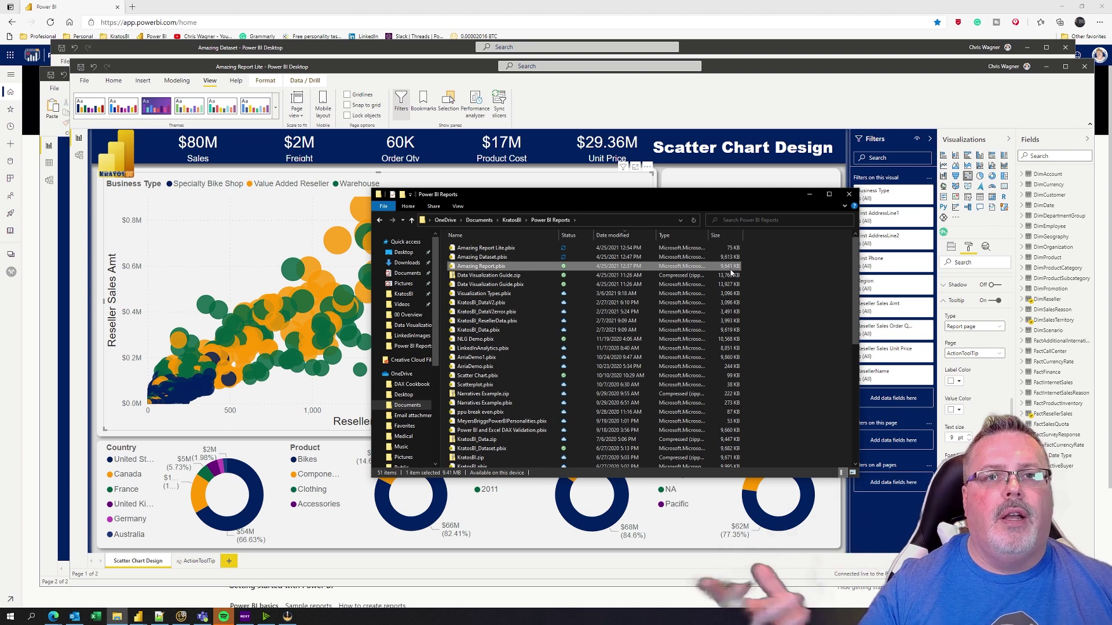
click(809, 194)
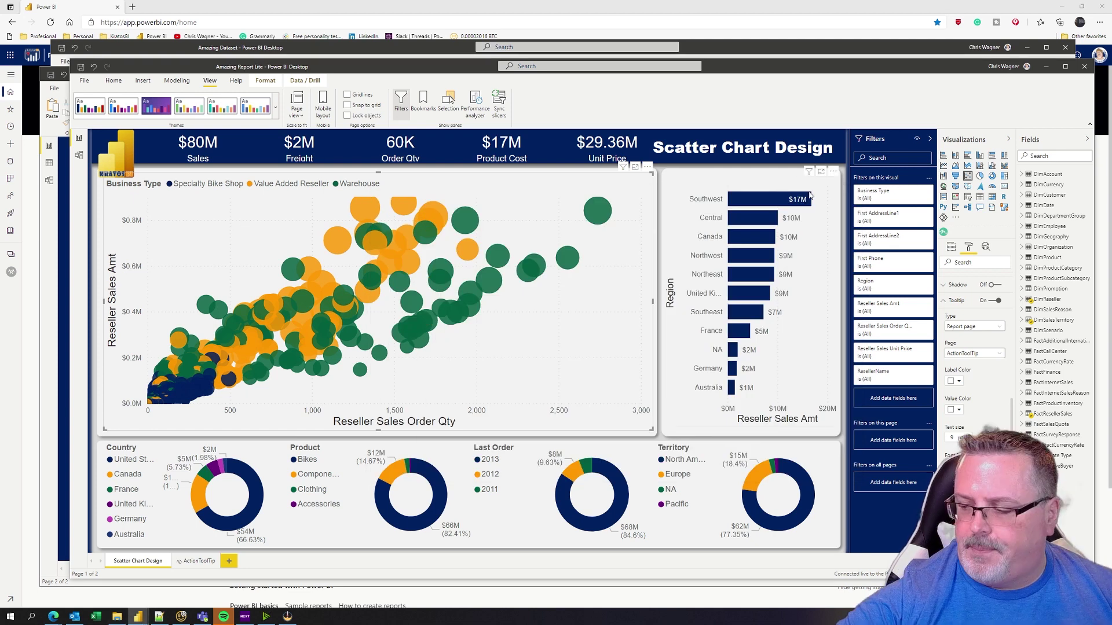